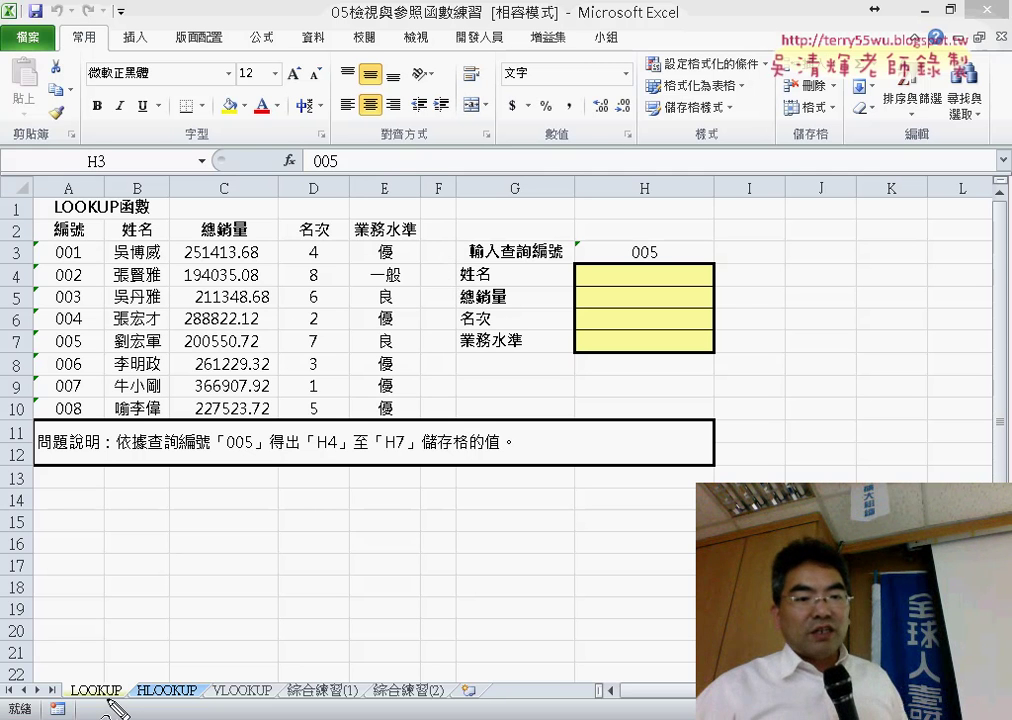
Step: Annotate the data table, lookup ID 005 in H3 and the answer cells H4:H7, then clear the marks
left_click_drag(107, 701, 130, 676)
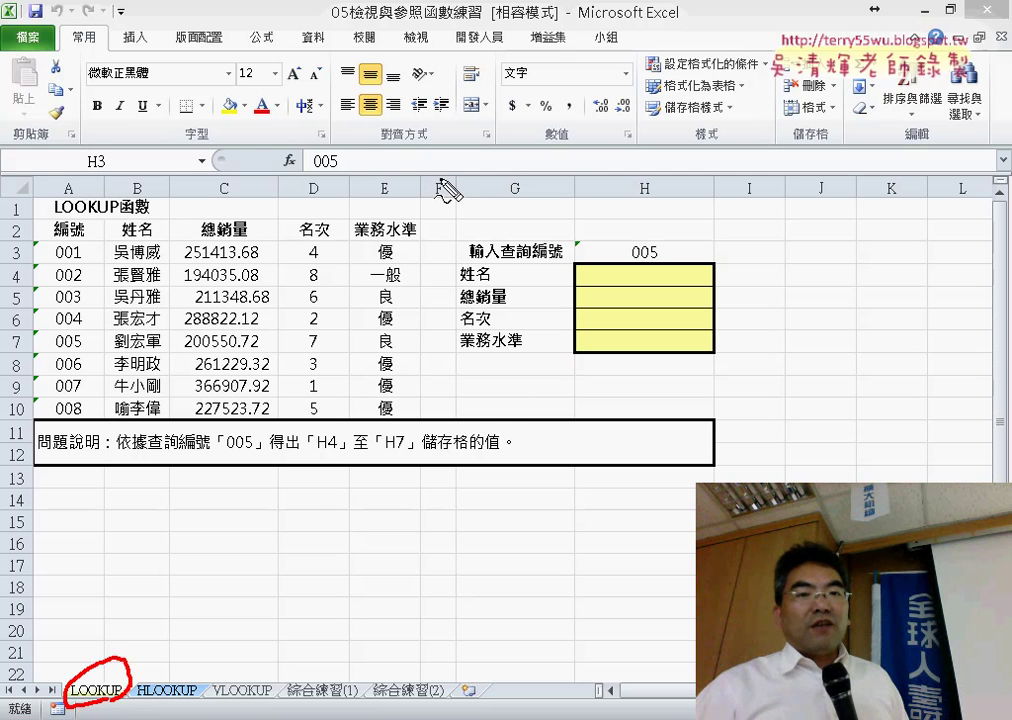
left_click_drag(441, 180, 418, 492)
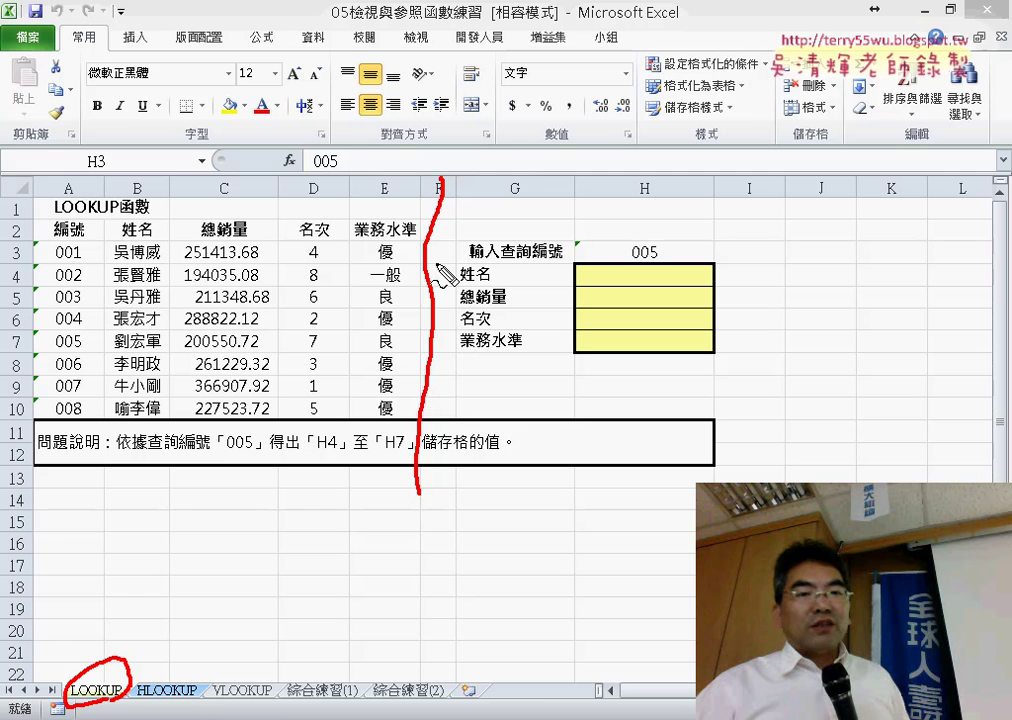
mouse_move(437, 196)
left_mouse_down()
mouse_move(281, 216)
mouse_move(309, 231)
left_mouse_up()
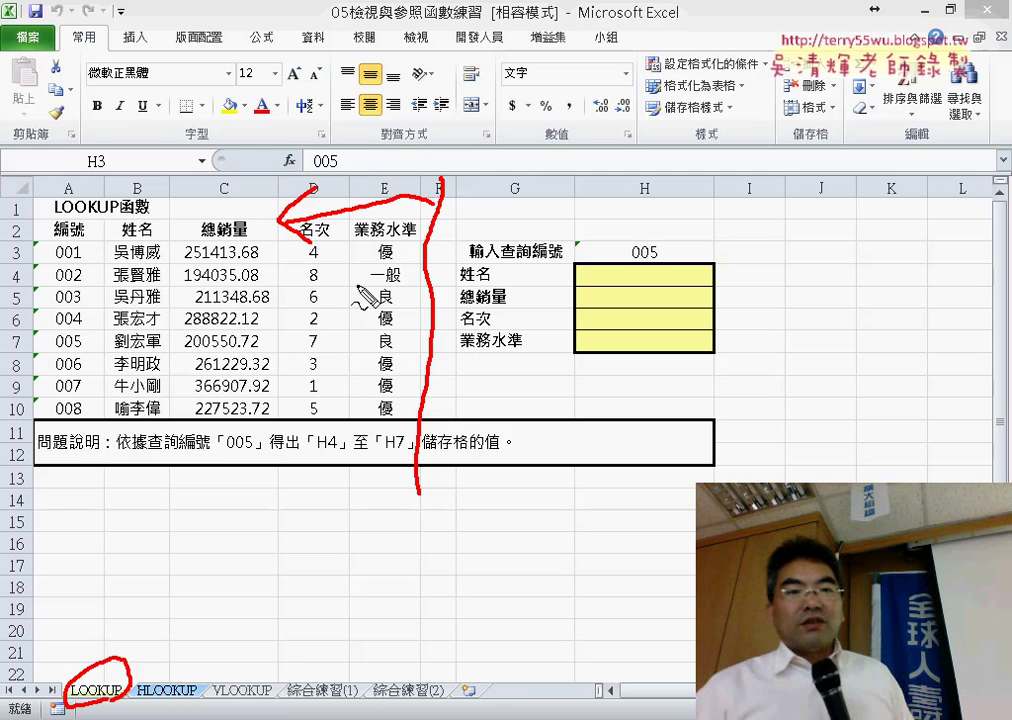
mouse_move(446, 207)
left_mouse_down()
mouse_move(578, 196)
mouse_move(564, 233)
left_mouse_up()
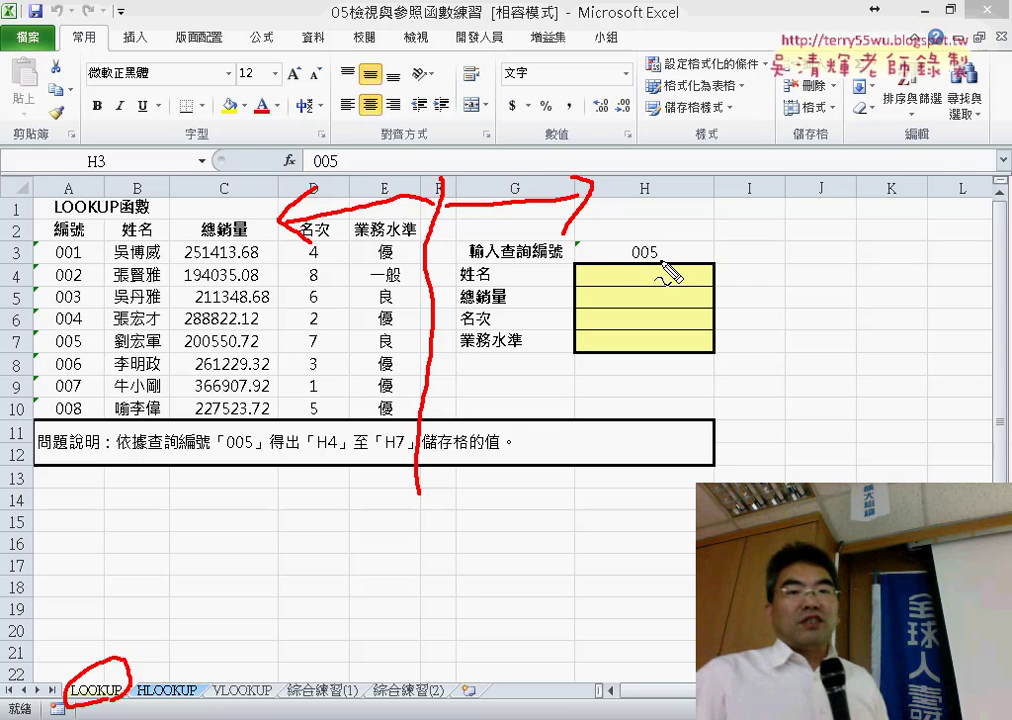
mouse_move(663, 265)
left_mouse_down()
mouse_move(650, 262)
mouse_move(673, 266)
left_mouse_up()
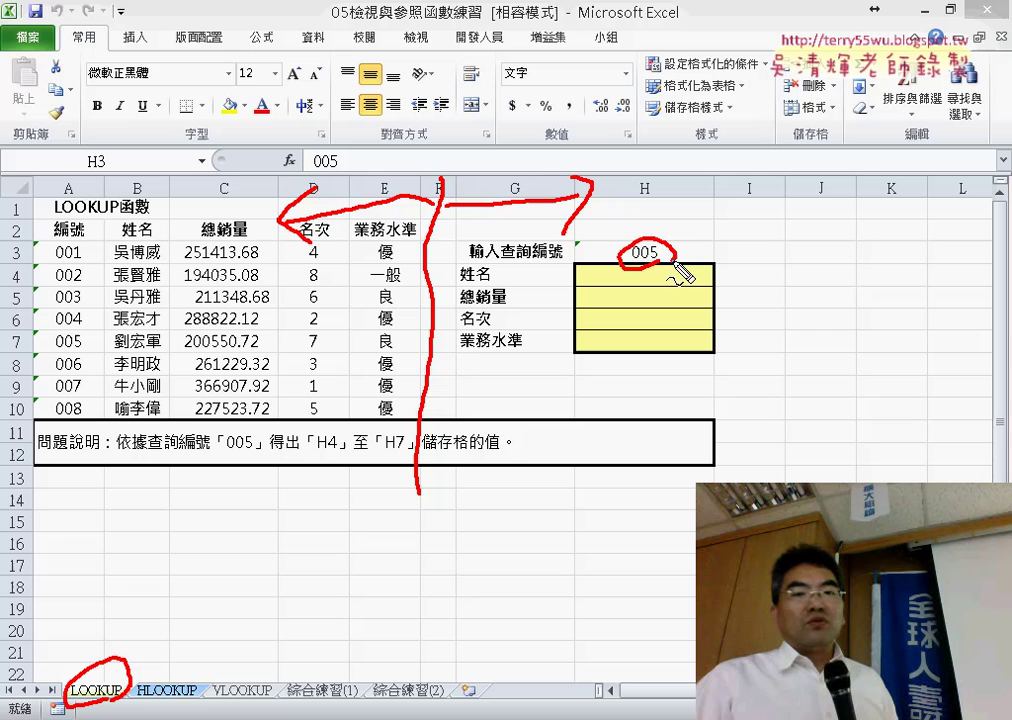
mouse_move(118, 366)
left_mouse_down()
mouse_move(398, 366)
mouse_move(338, 334)
mouse_move(112, 346)
left_mouse_up()
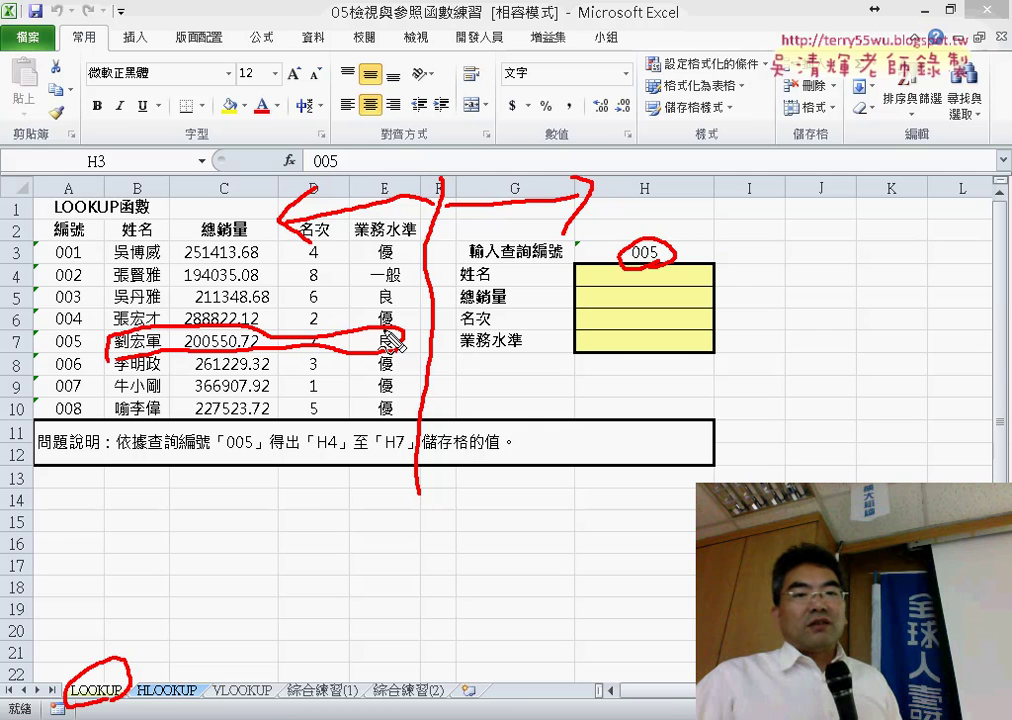
mouse_move(436, 240)
left_mouse_down()
mouse_move(540, 230)
mouse_move(548, 302)
left_mouse_up()
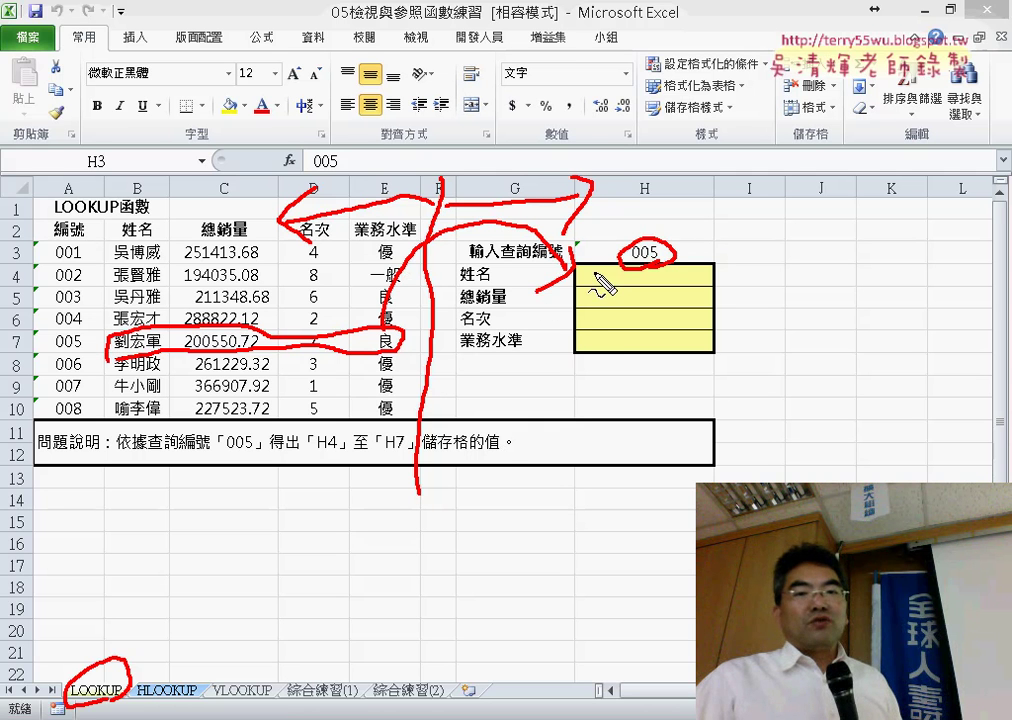
left_click_drag(592, 270, 588, 352)
mouse_move(672, 266)
left_mouse_down()
mouse_move(677, 355)
mouse_move(592, 352)
left_mouse_up()
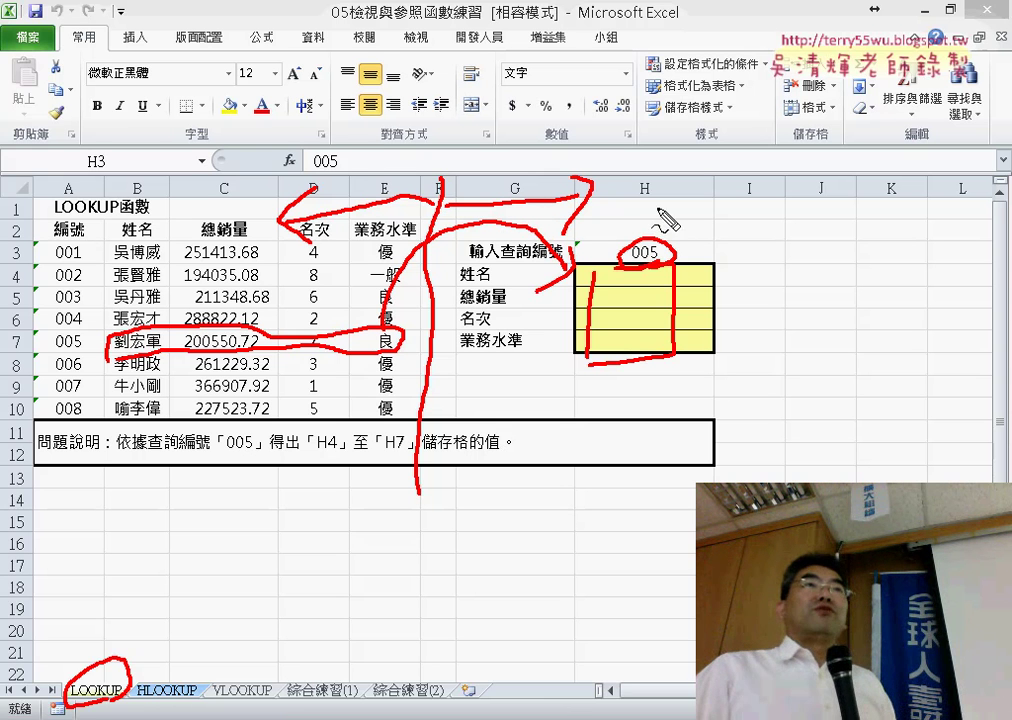
left_click_drag(107, 242, 107, 268)
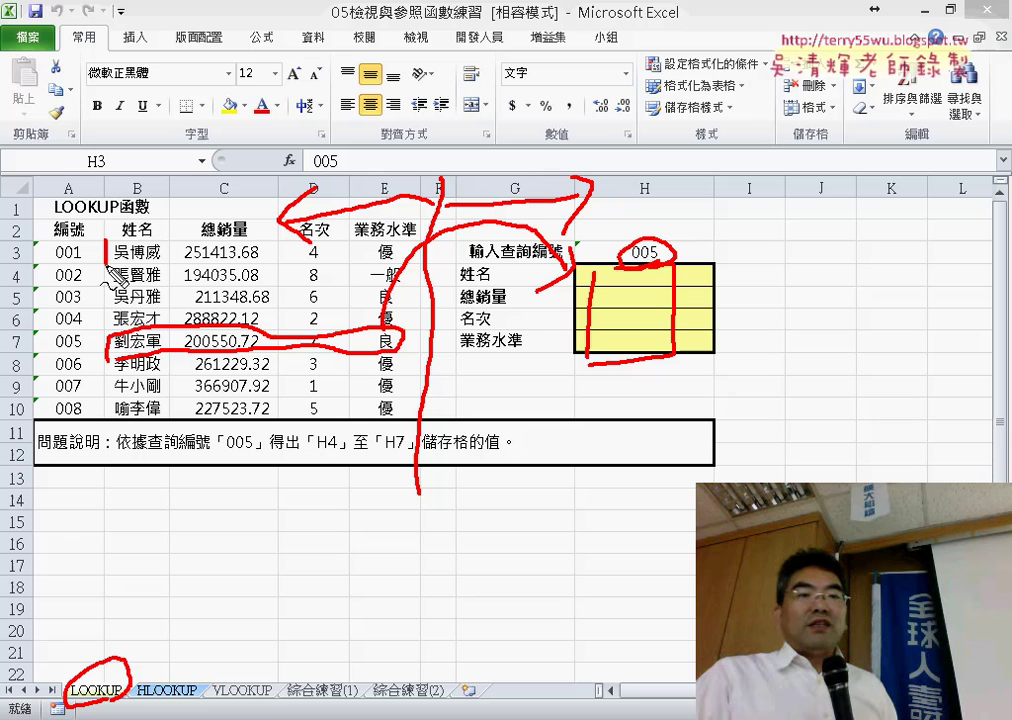
mouse_move(215, 236)
left_mouse_down()
mouse_move(295, 222)
mouse_move(400, 235)
mouse_move(185, 285)
left_mouse_up()
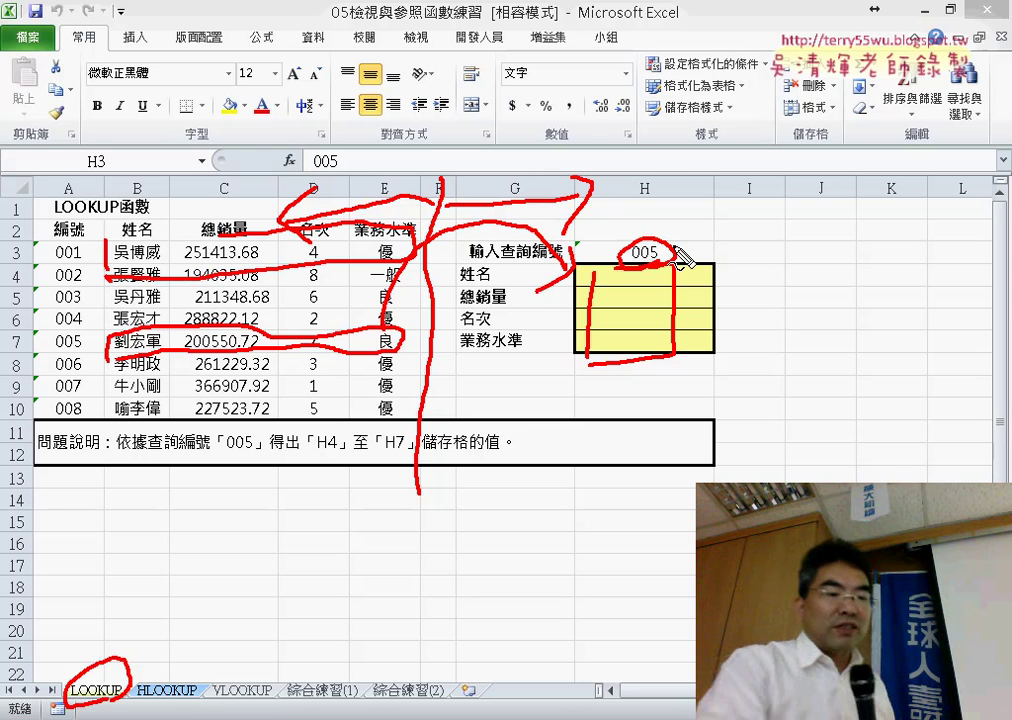
key("Escape")
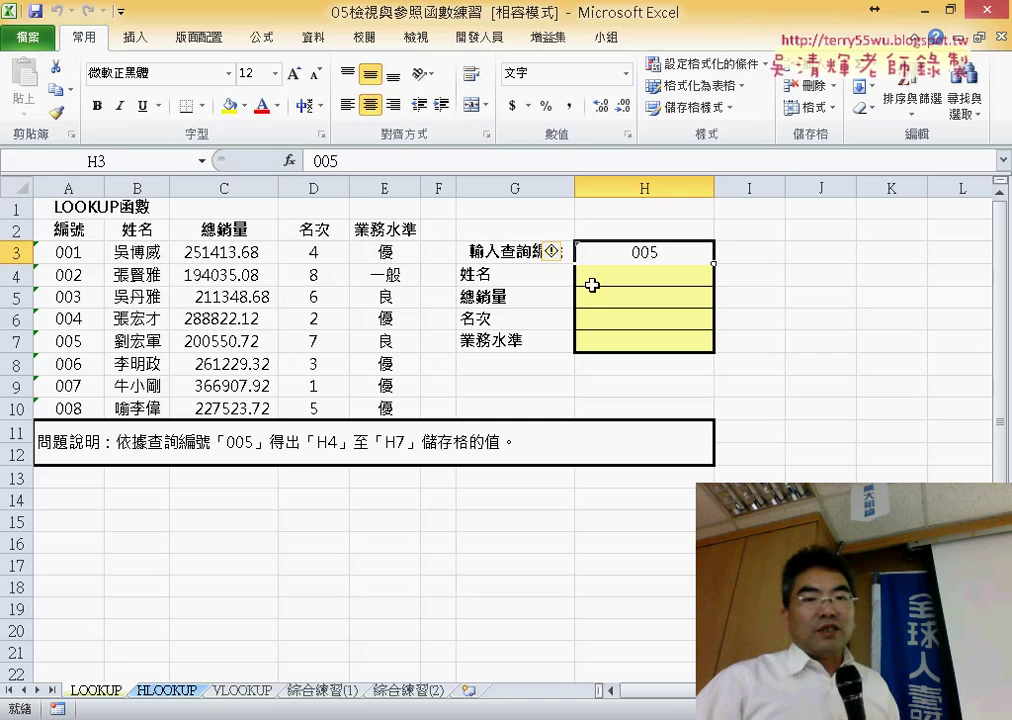
Step: For H4, pick VLOOKUP from the Lookup & Reference category in Insert Function
left_click(653, 281)
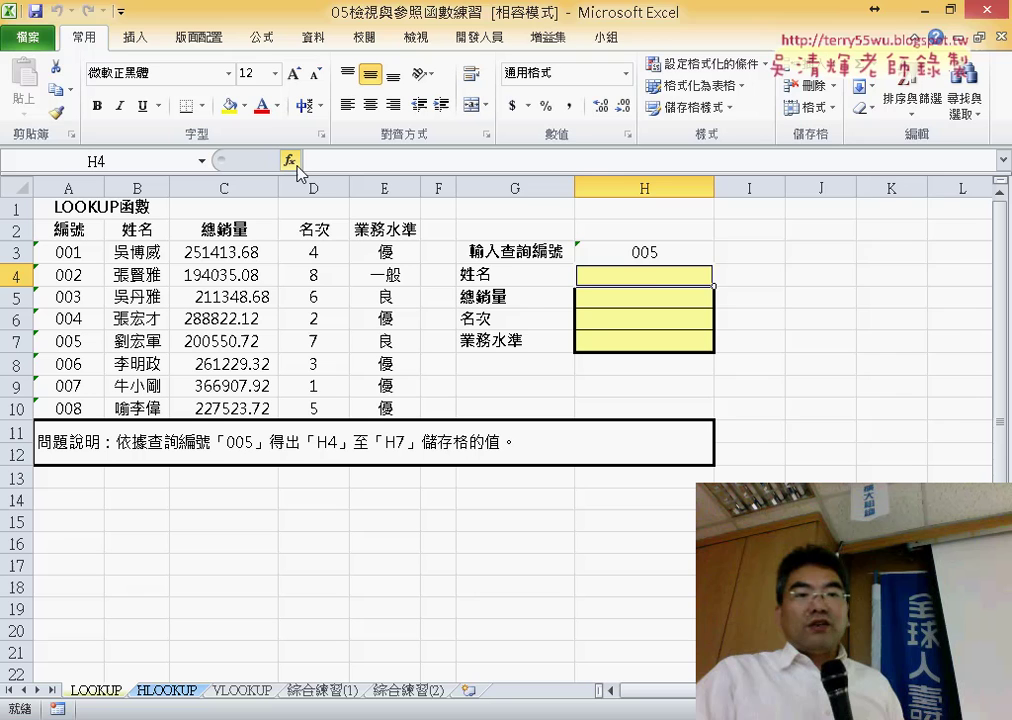
left_click(290, 160)
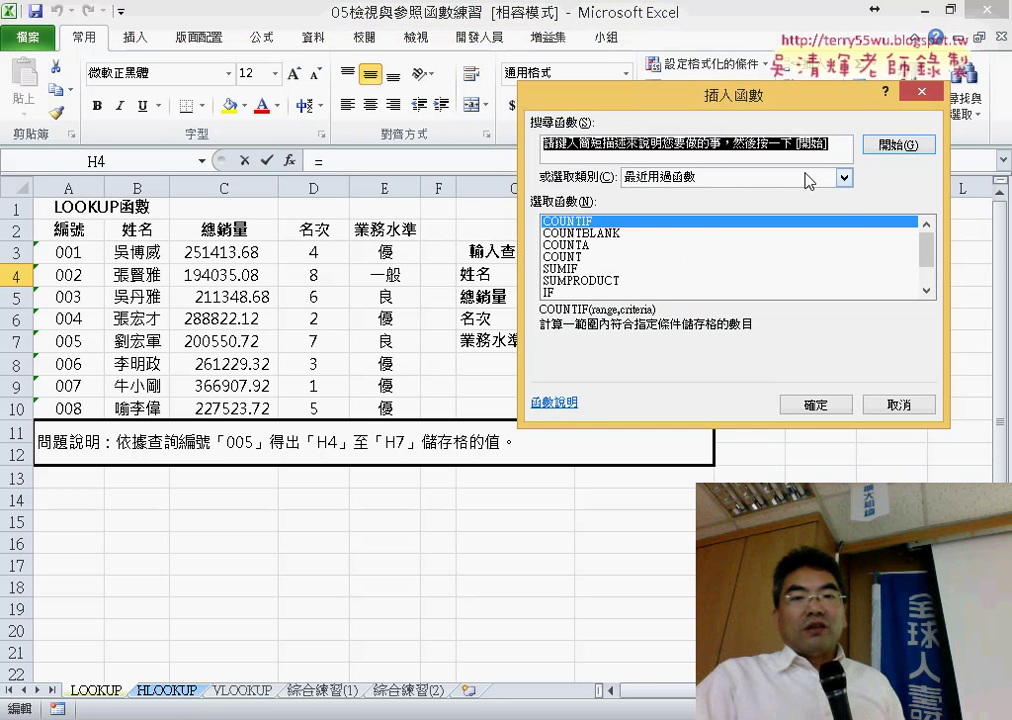
left_click(808, 180)
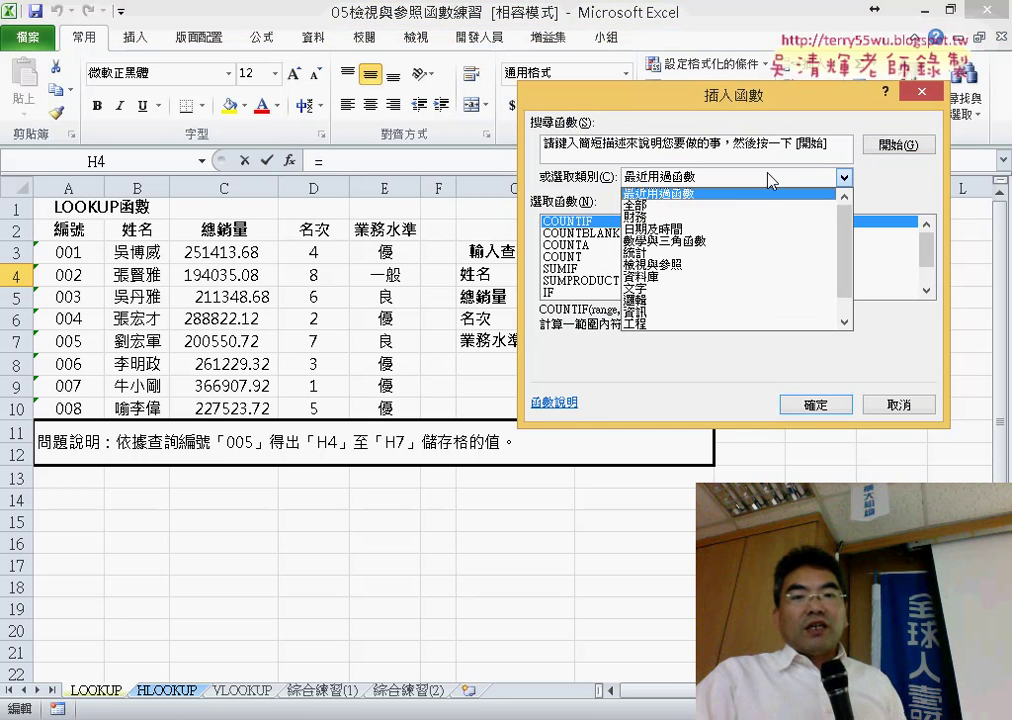
left_click(749, 264)
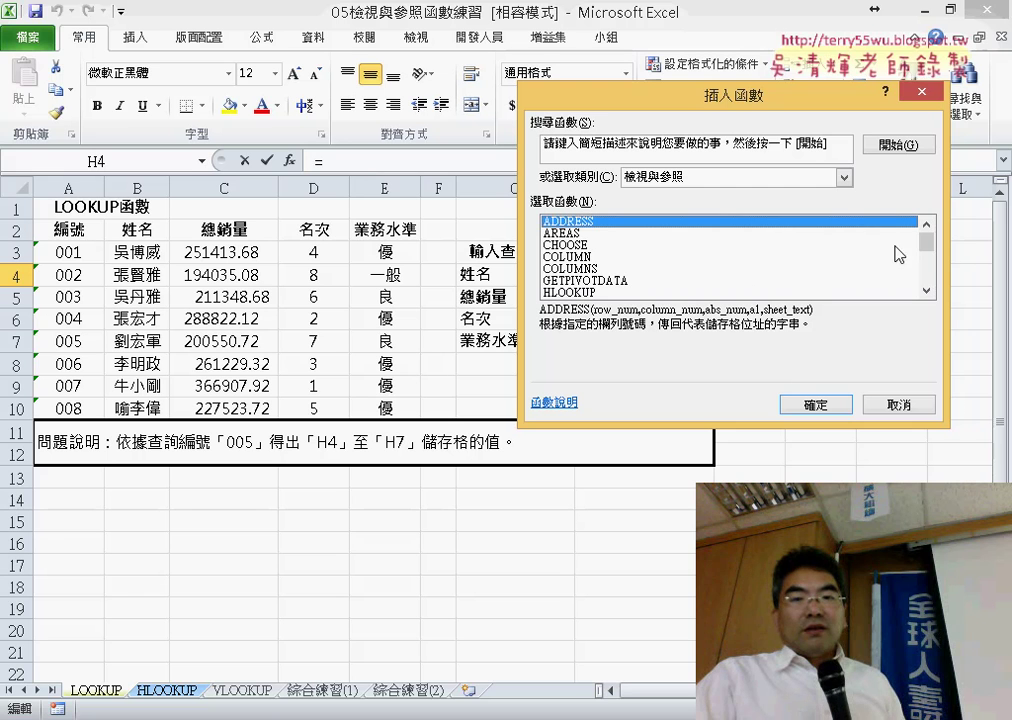
left_click_drag(933, 247, 935, 275)
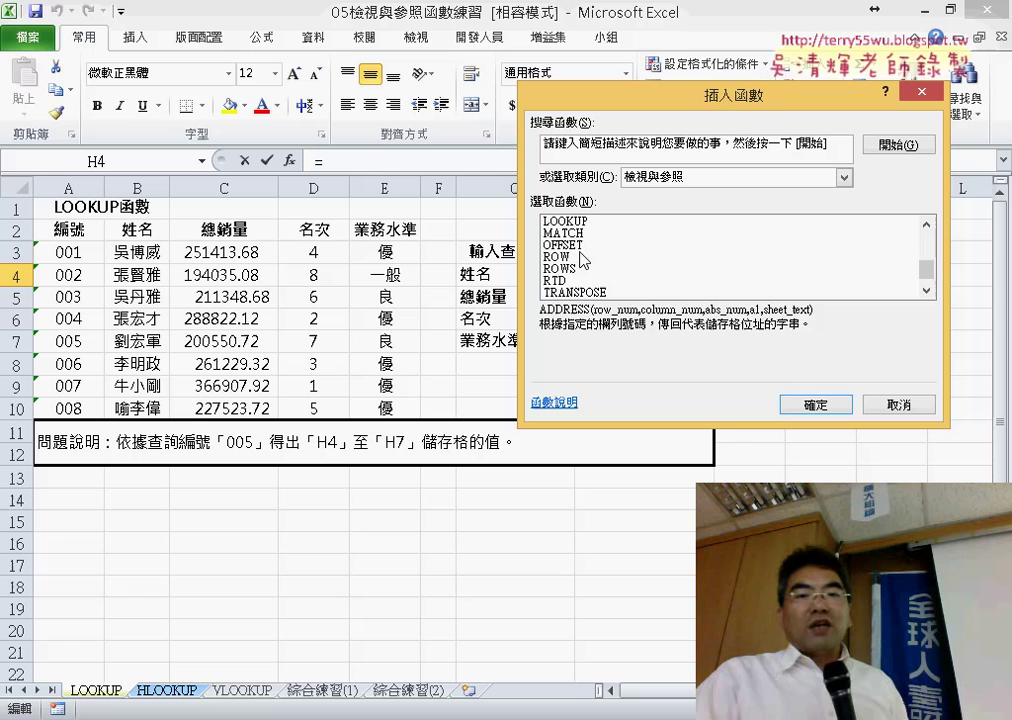
left_click(597, 222)
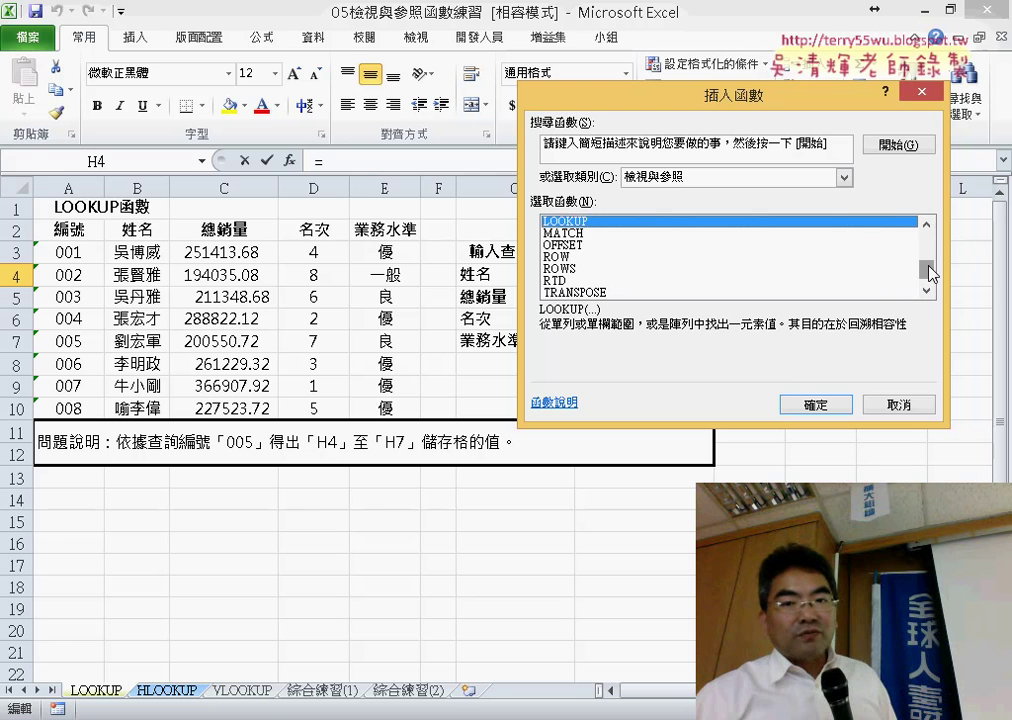
scroll(929, 272, "down", 1)
left_click(595, 292)
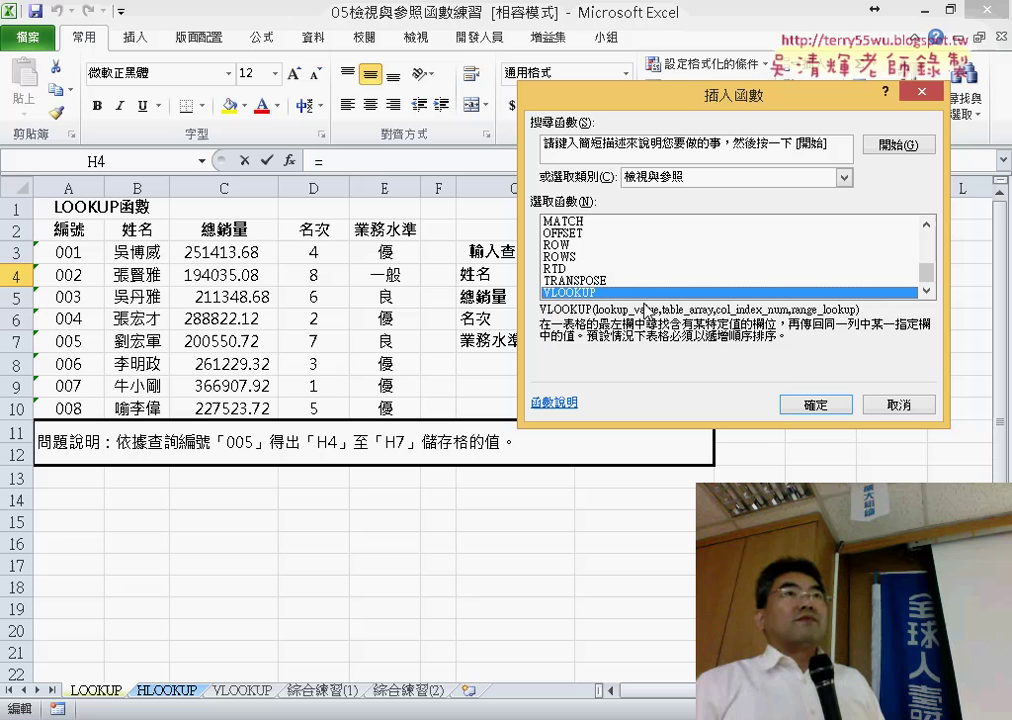
Step: Confirm VLOOKUP and set its Lookup_value to H3, which holds ID 005
left_click(815, 405)
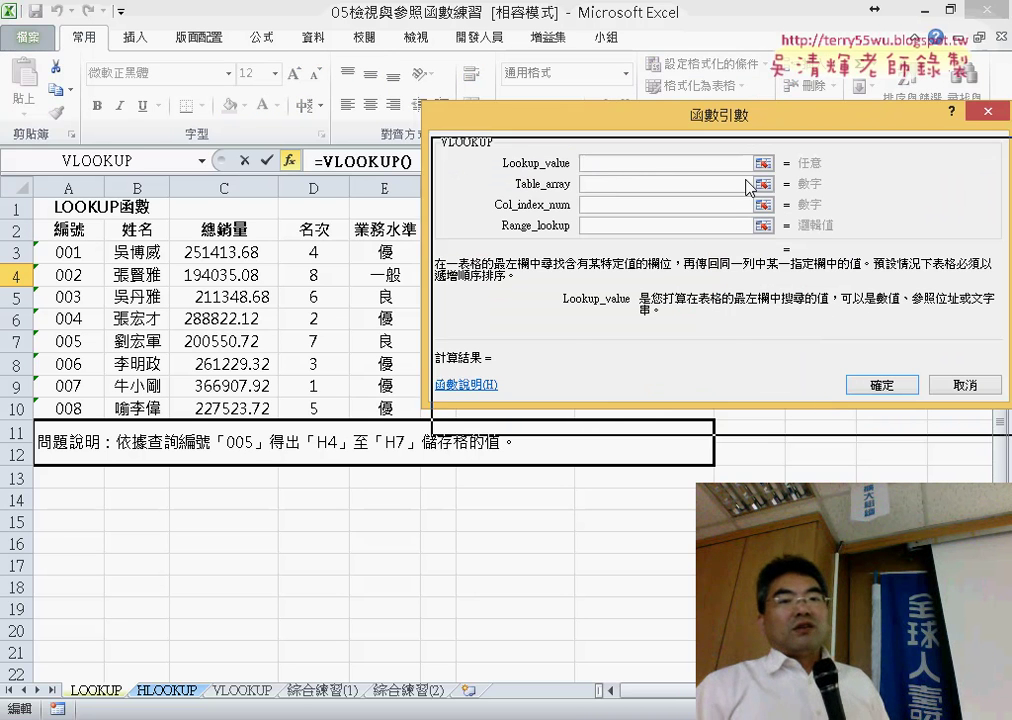
left_click_drag(743, 137, 720, 388)
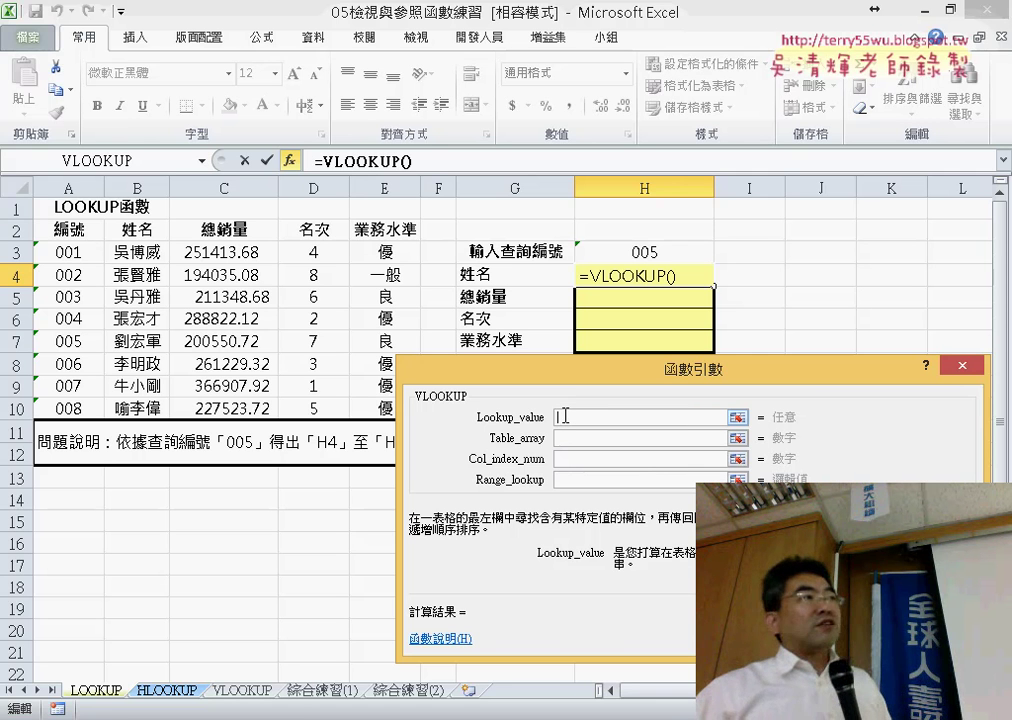
left_click(668, 249)
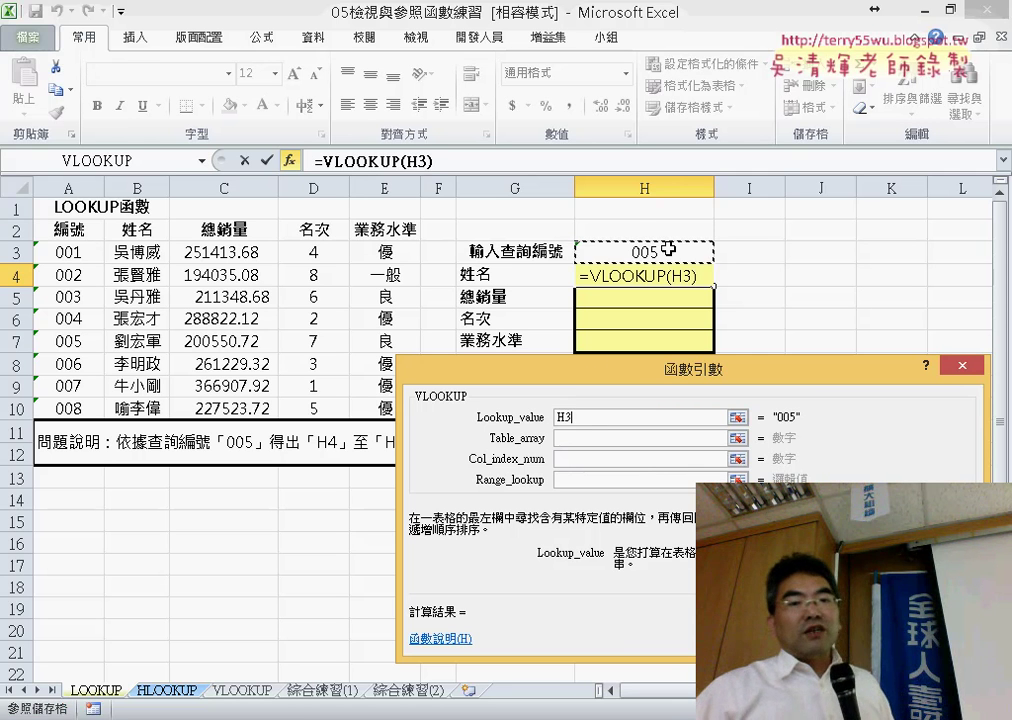
left_click(597, 441)
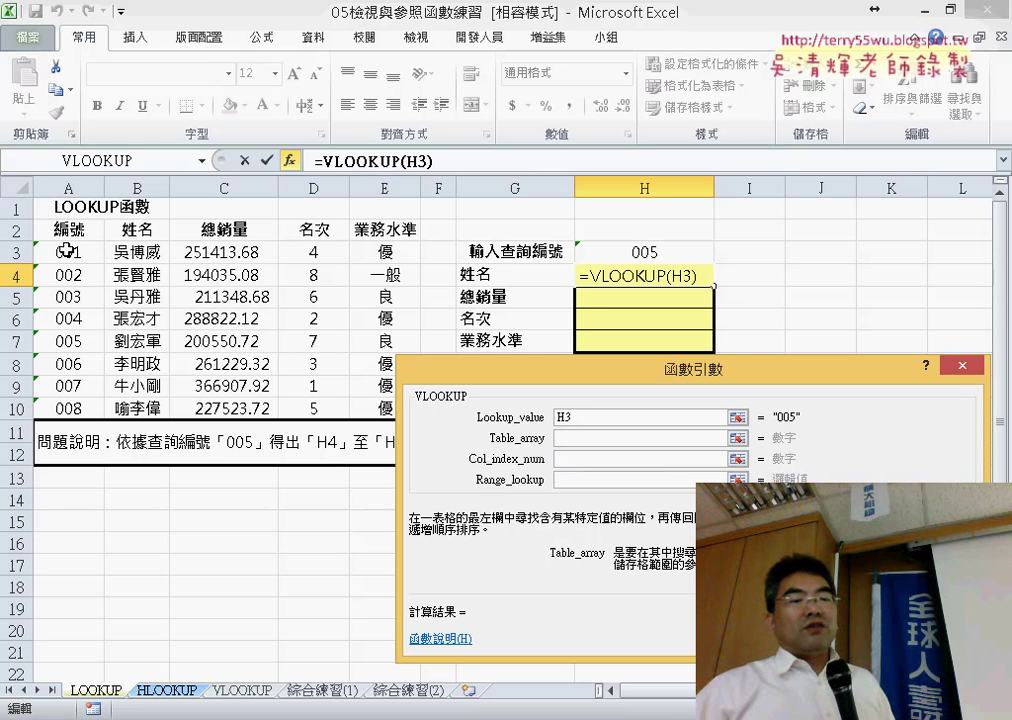
Step: Set Table_array to A3:E10, marking how ID 005 in H3 maps into the table
mouse_move(66, 250)
left_mouse_down()
mouse_move(370, 257)
mouse_move(388, 409)
left_mouse_up()
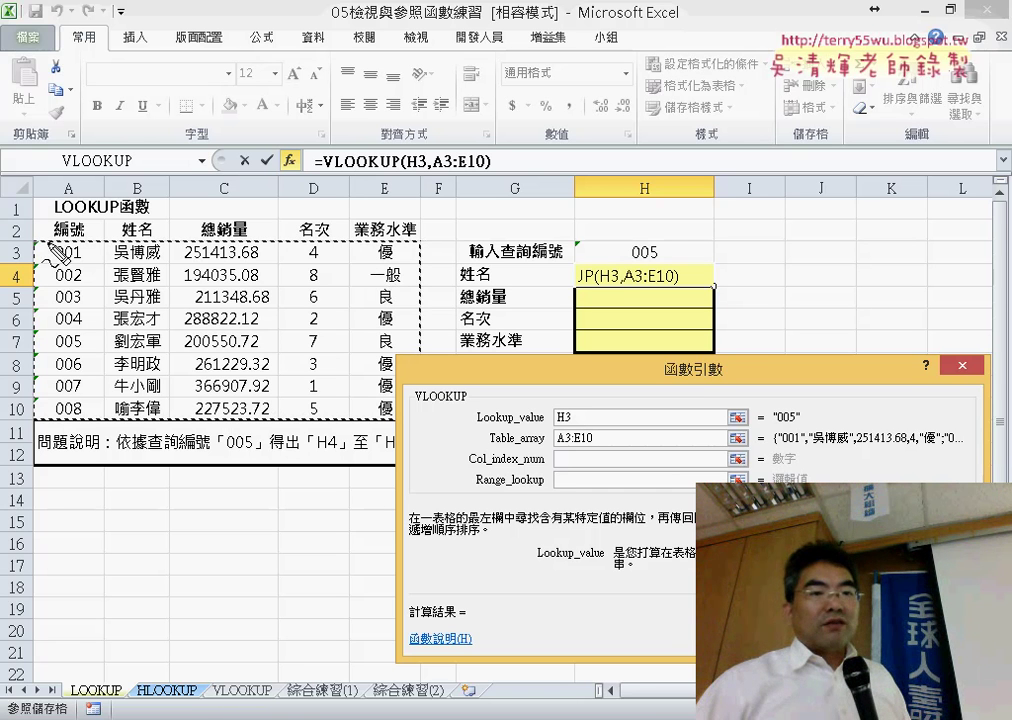
left_click_drag(48, 243, 345, 420)
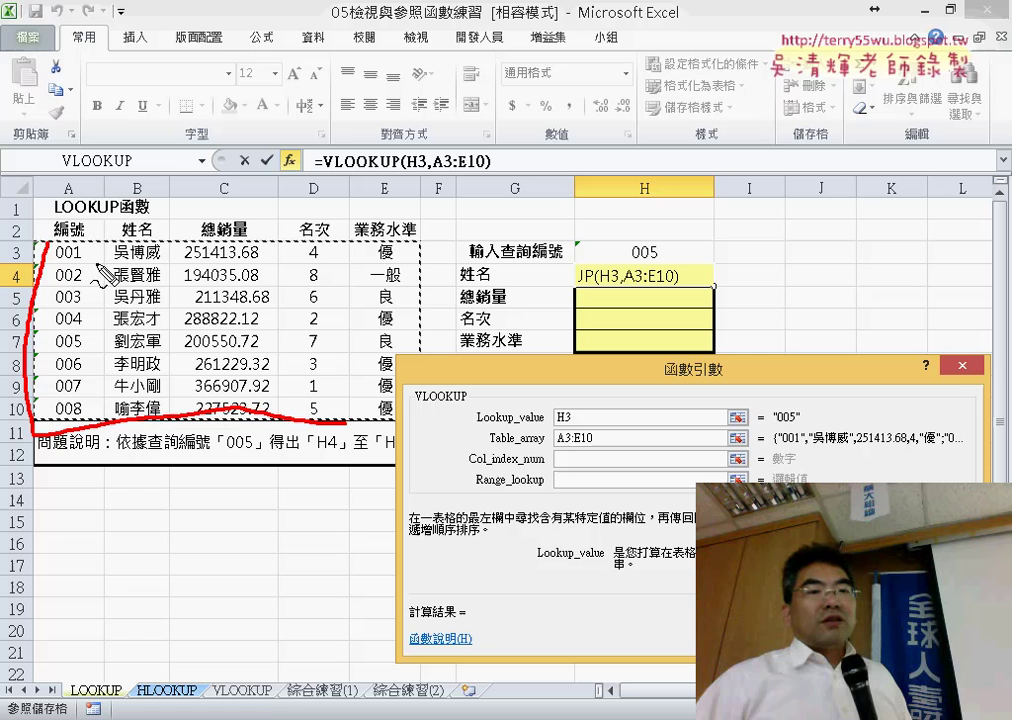
left_click_drag(88, 252, 352, 432)
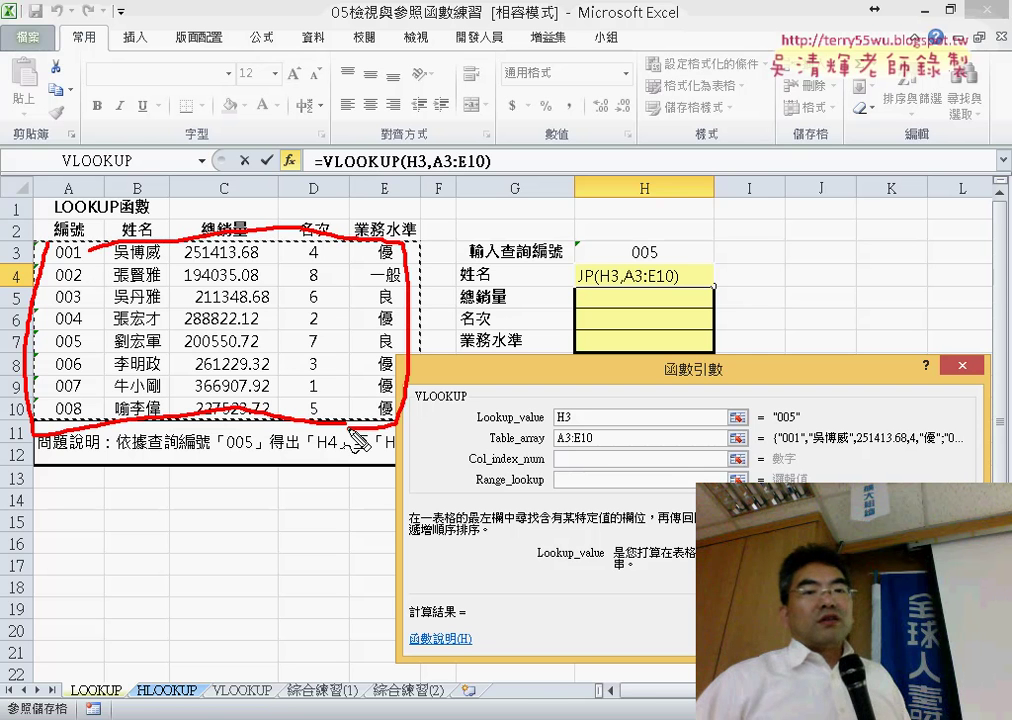
mouse_move(655, 228)
left_mouse_down()
mouse_move(603, 250)
mouse_move(668, 260)
left_mouse_up()
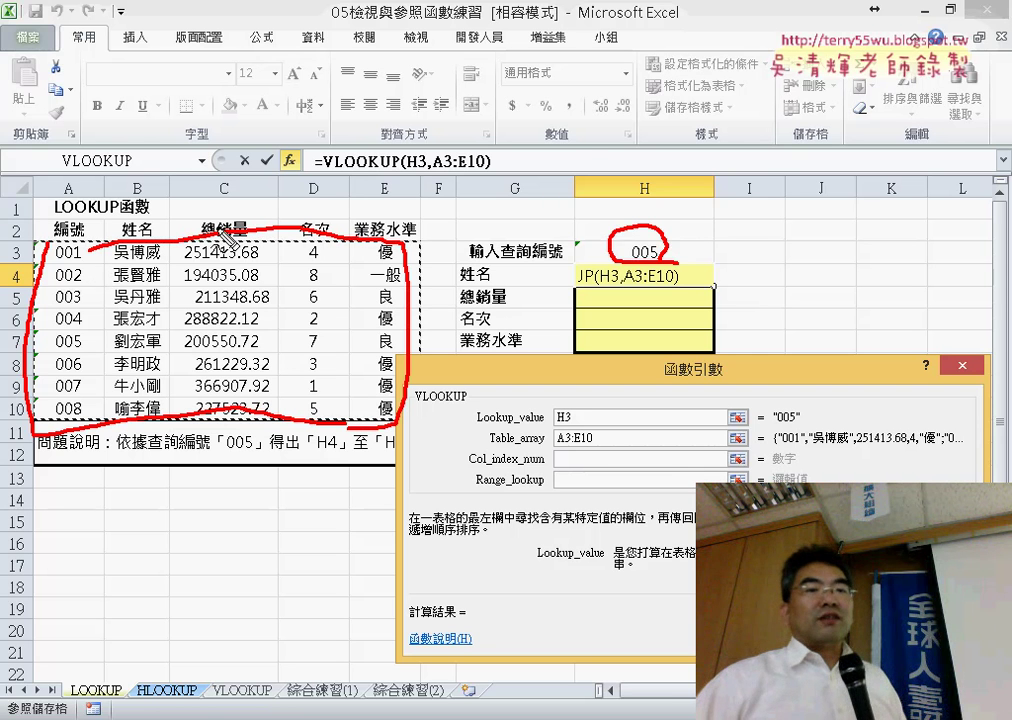
left_click_drag(624, 216, 143, 228)
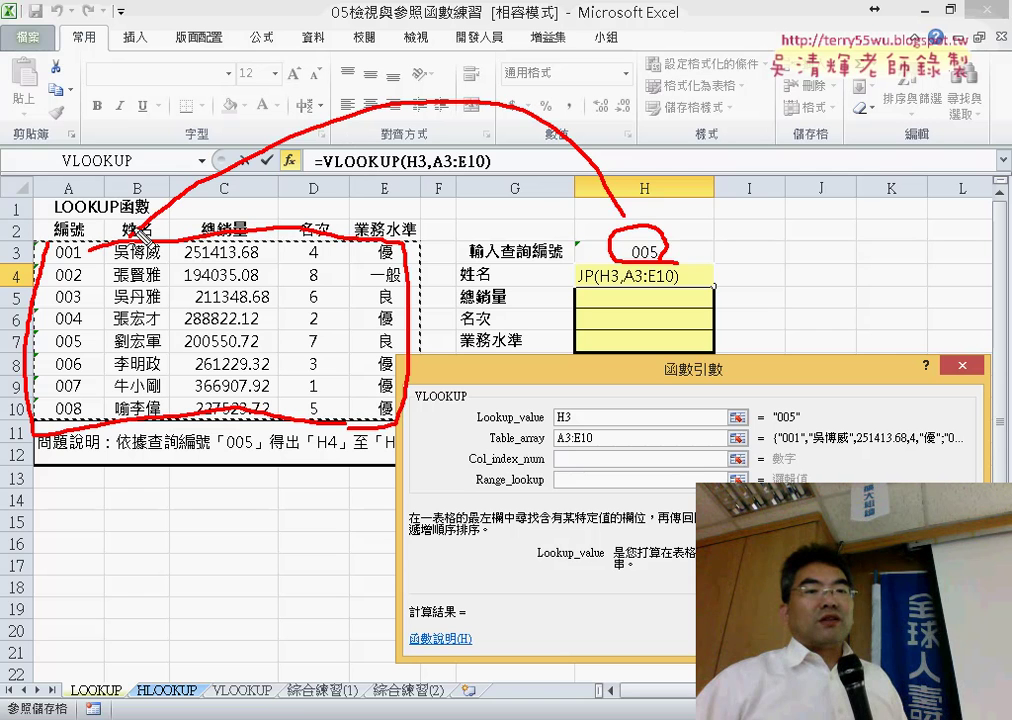
left_click_drag(75, 165, 62, 228)
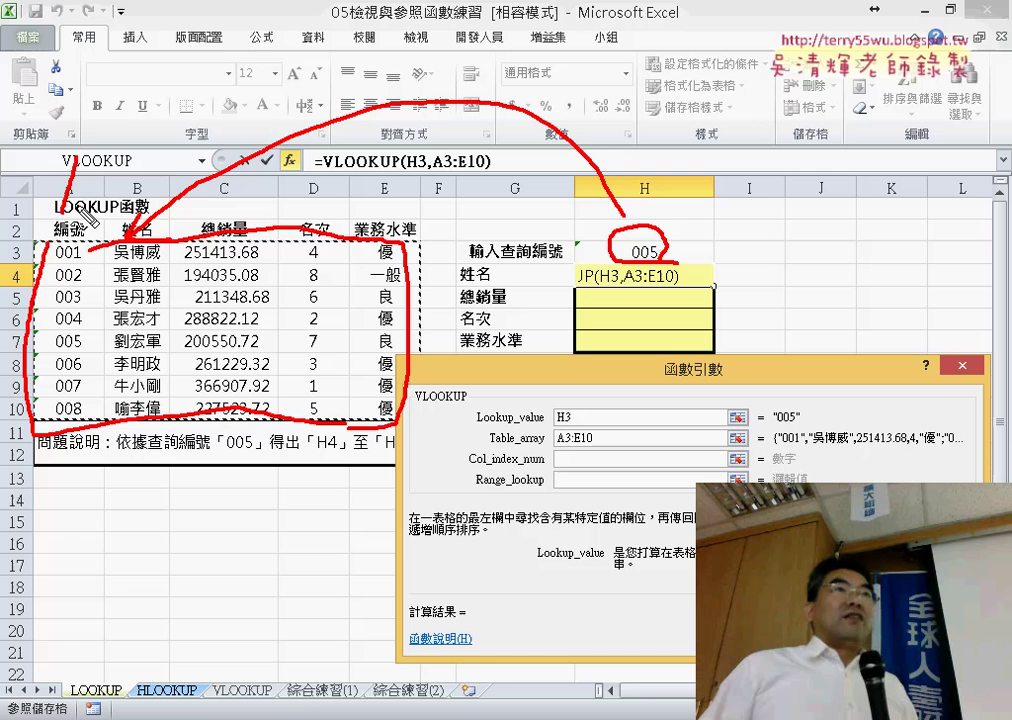
key("Escape")
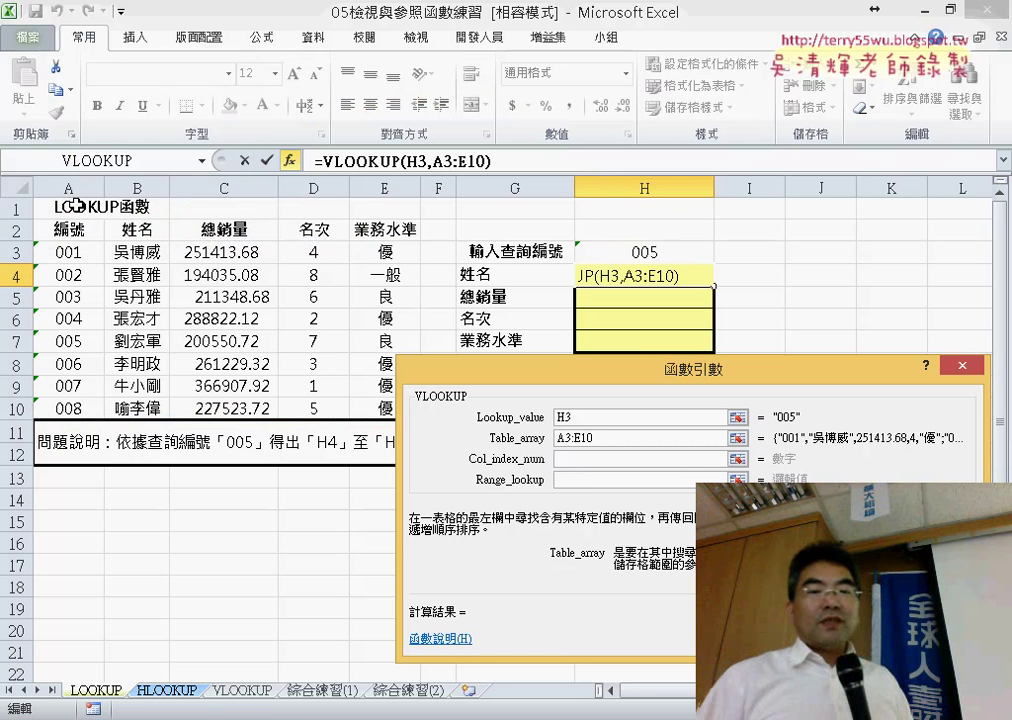
Step: Enter column index 2 and match type 0, completing =VLOOKUP(H3,A3:E10,2,0) in H4
left_click(578, 462)
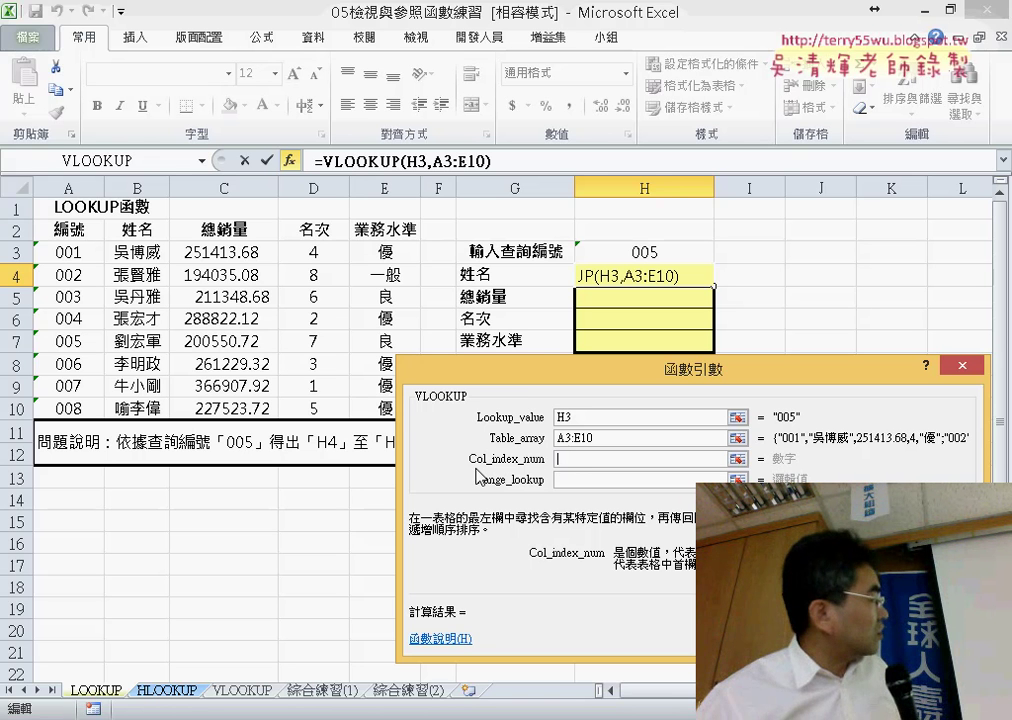
left_click_drag(538, 370, 461, 126)
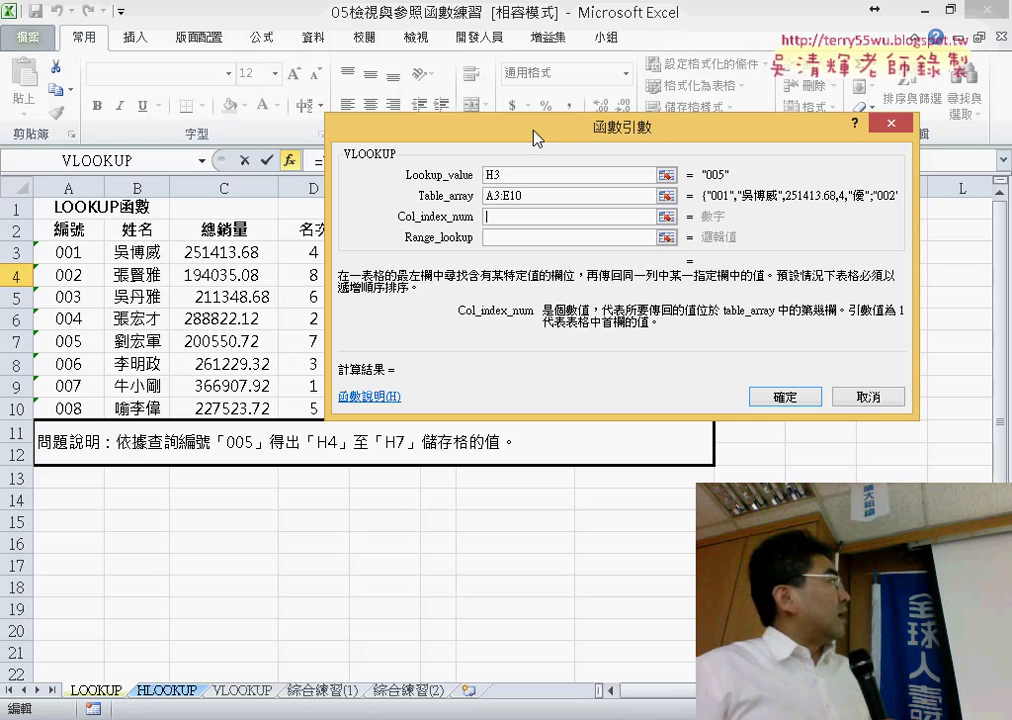
mouse_move(534, 131)
left_mouse_down()
mouse_move(372, 292)
mouse_move(304, 315)
left_mouse_up()
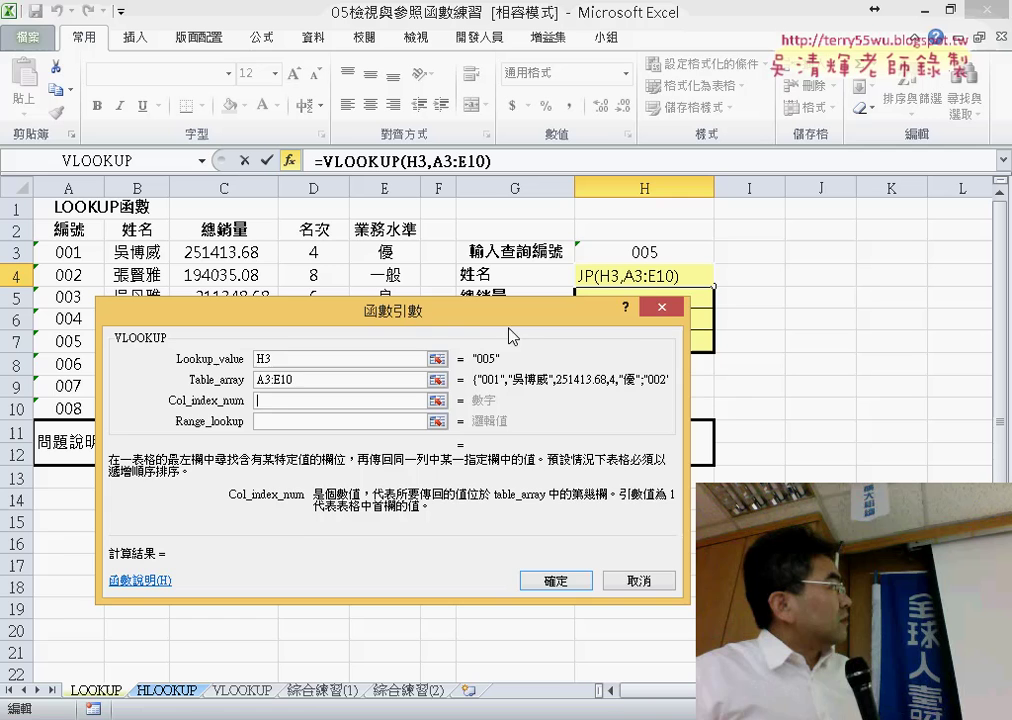
left_click_drag(496, 310, 453, 343)
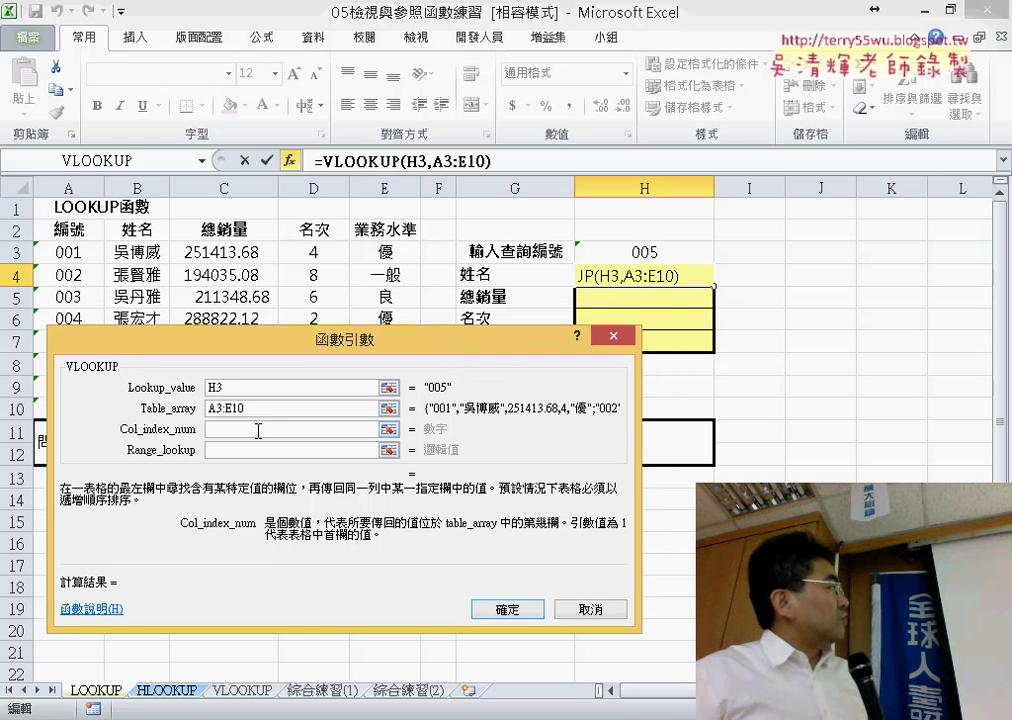
type("2")
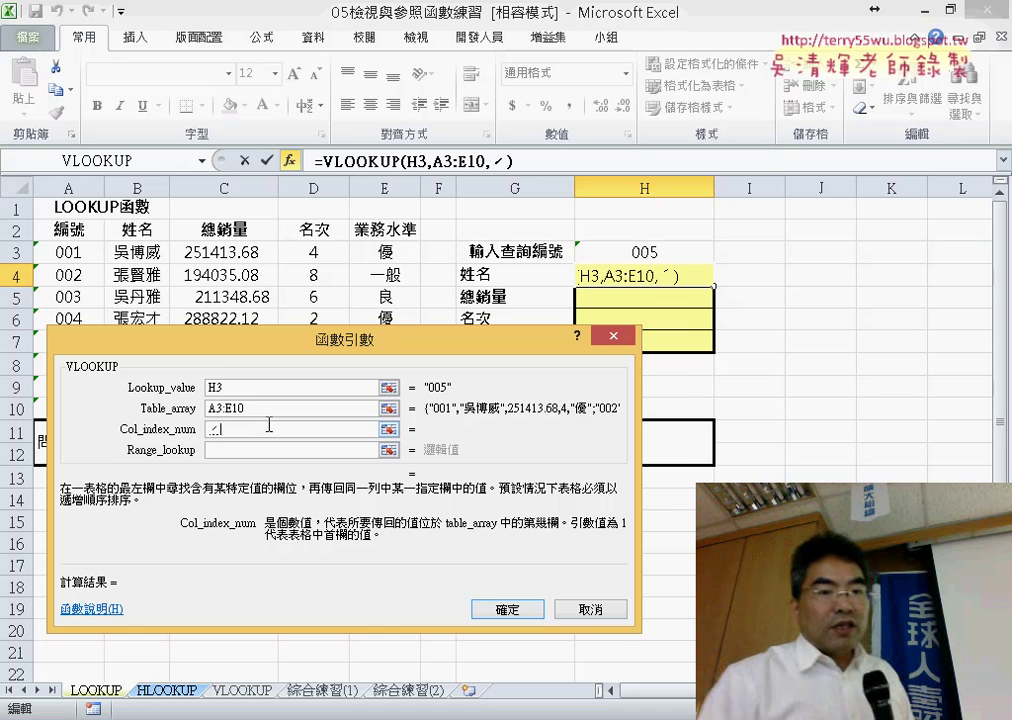
key("BackSpace")
type("2")
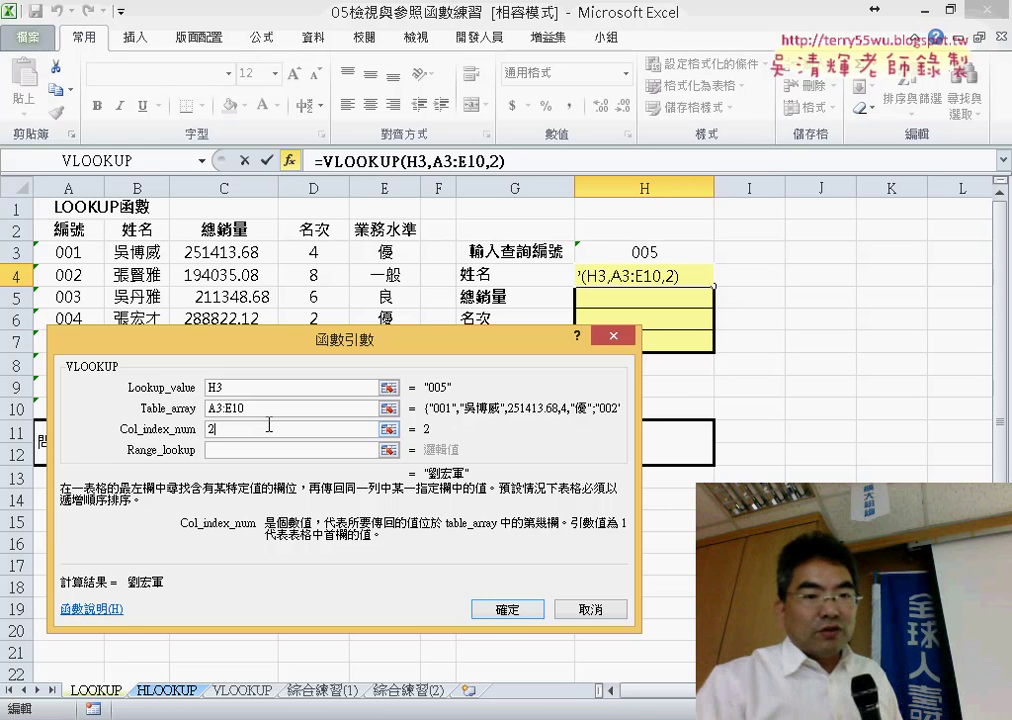
key("Tab")
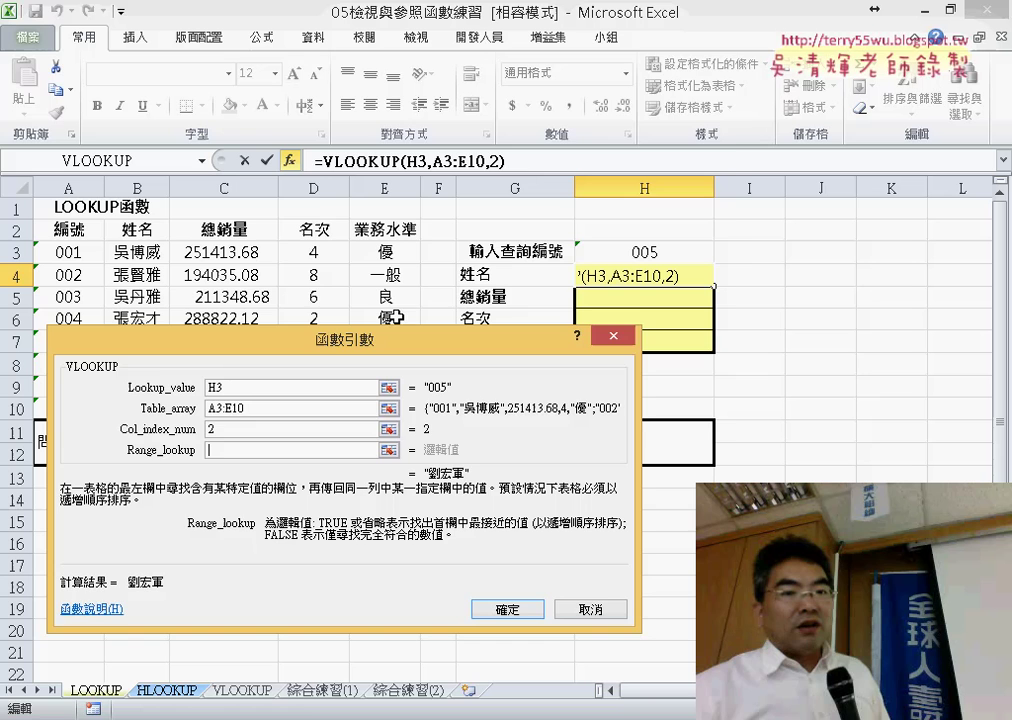
left_click_drag(415, 346, 512, 128)
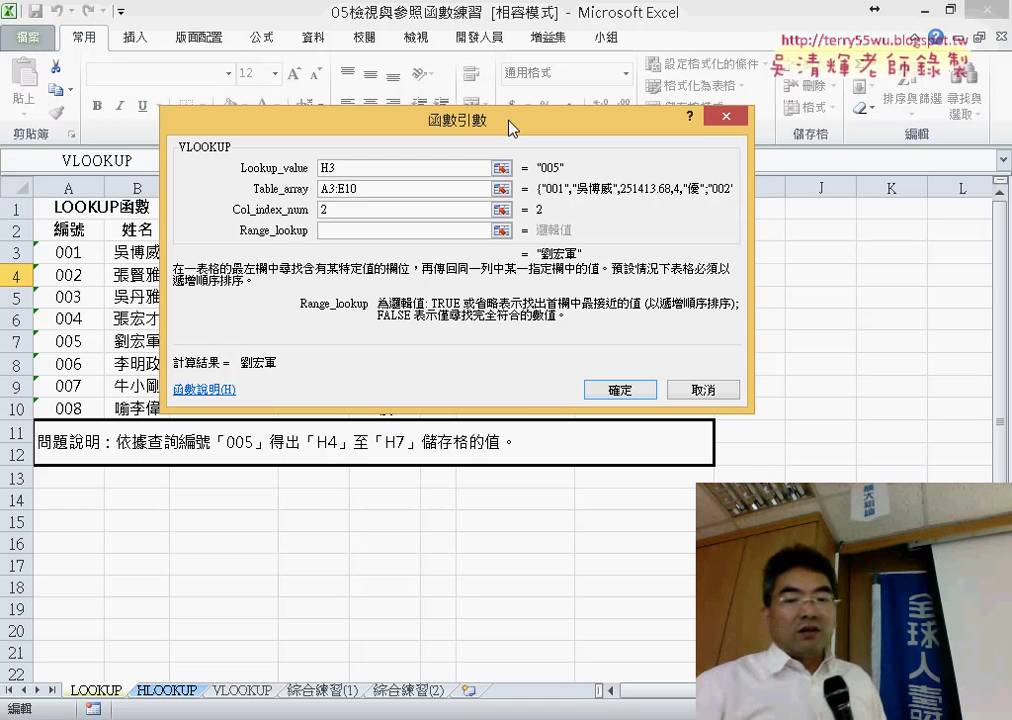
type("0")
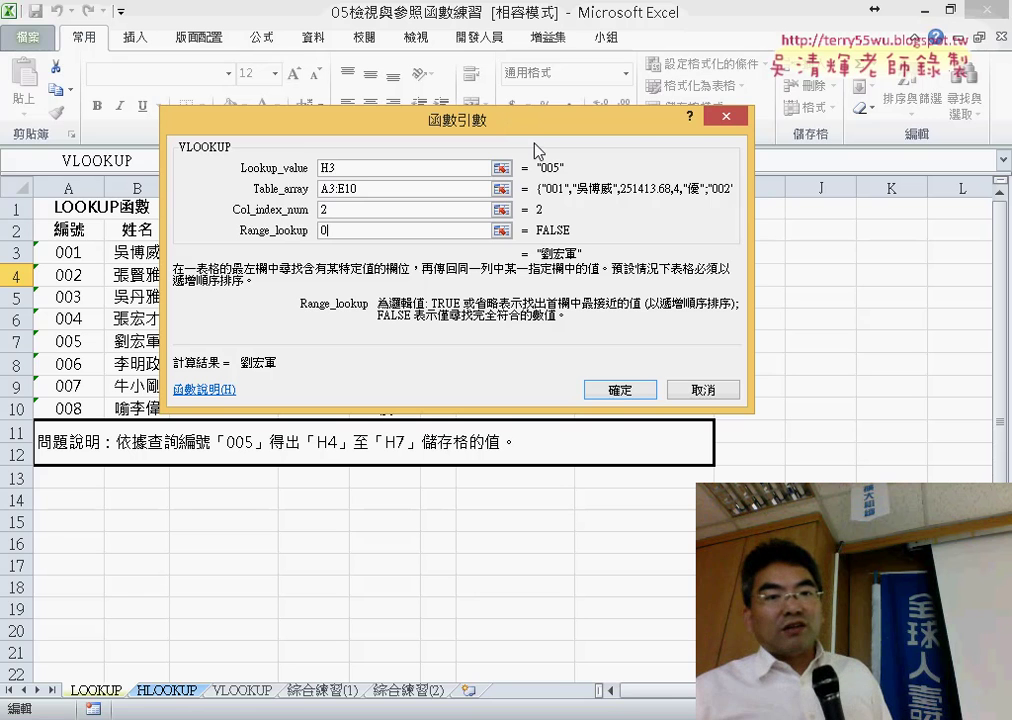
left_click(624, 389)
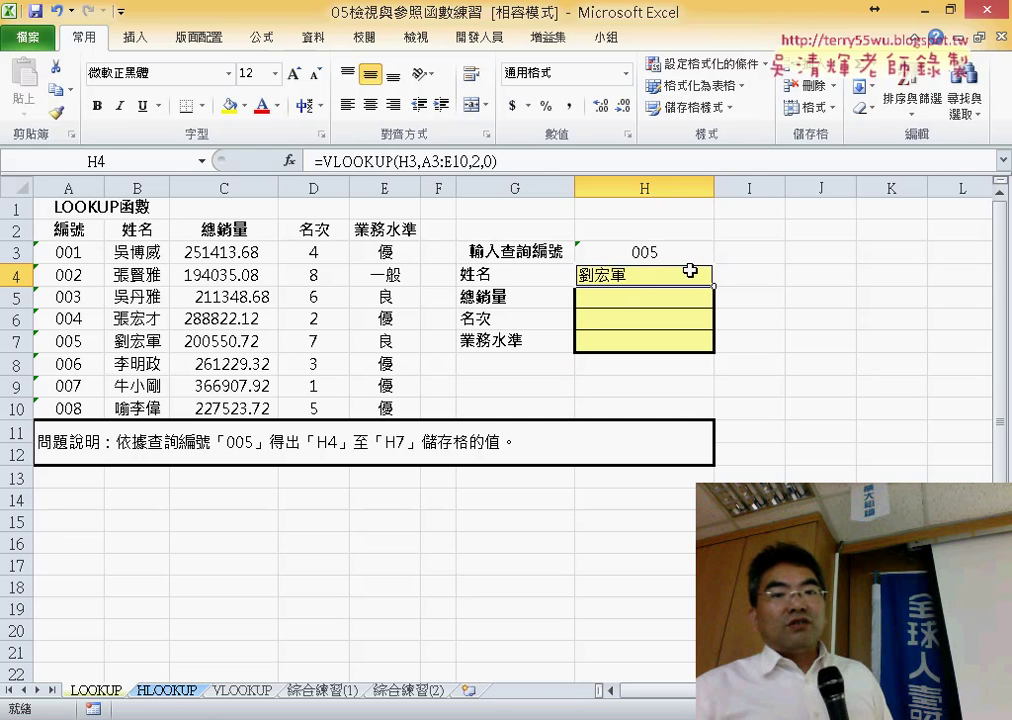
Step: Copy H4's VLOOKUP formula text and paste it into H5
left_click(692, 295)
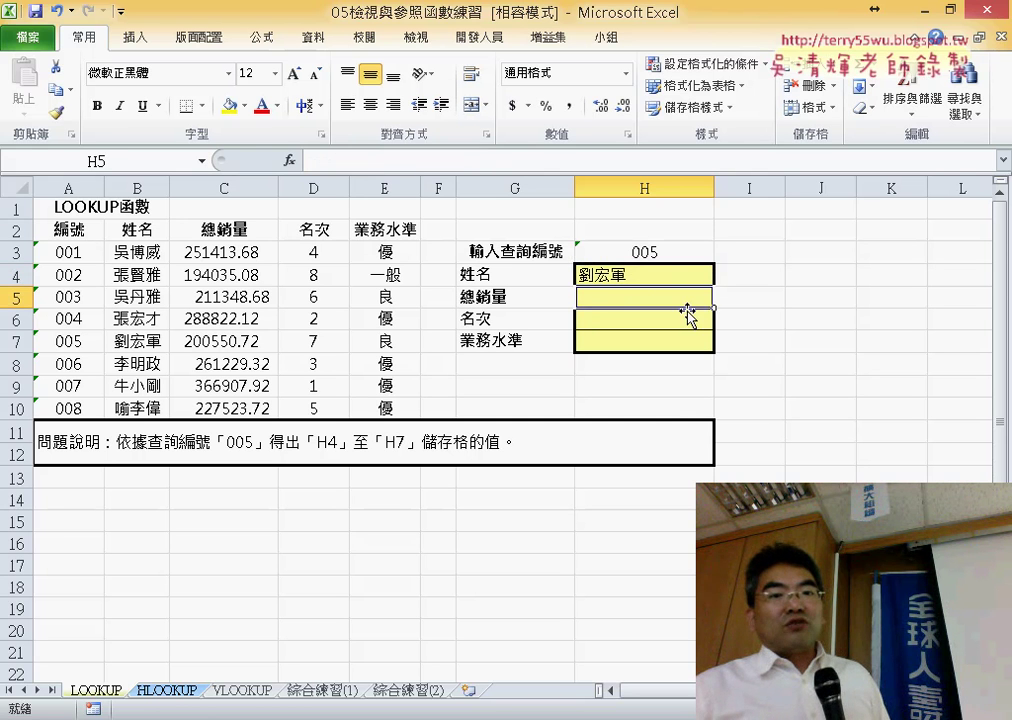
left_click(686, 317)
left_click(685, 341)
left_click(685, 277)
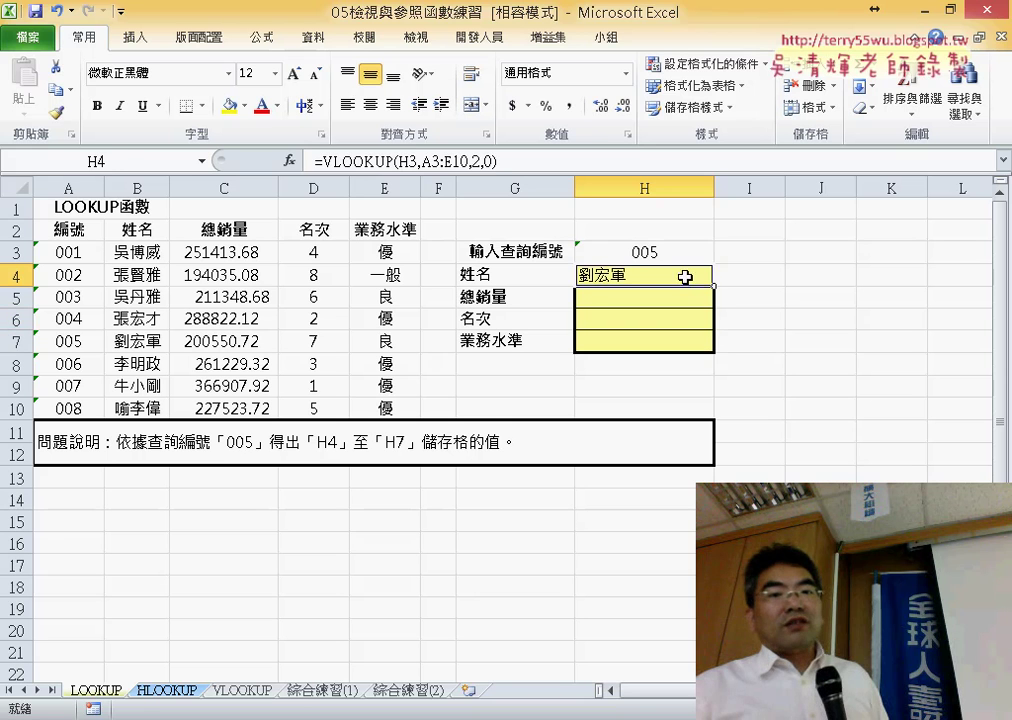
left_click_drag(530, 157, 313, 160)
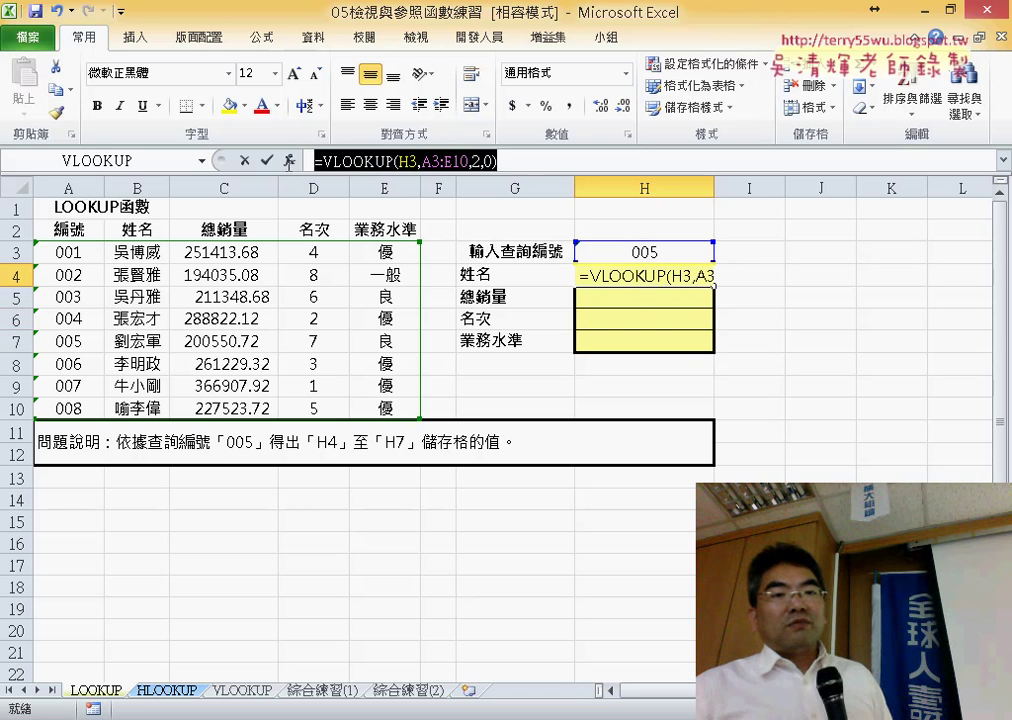
right_click(400, 168)
key("Escape")
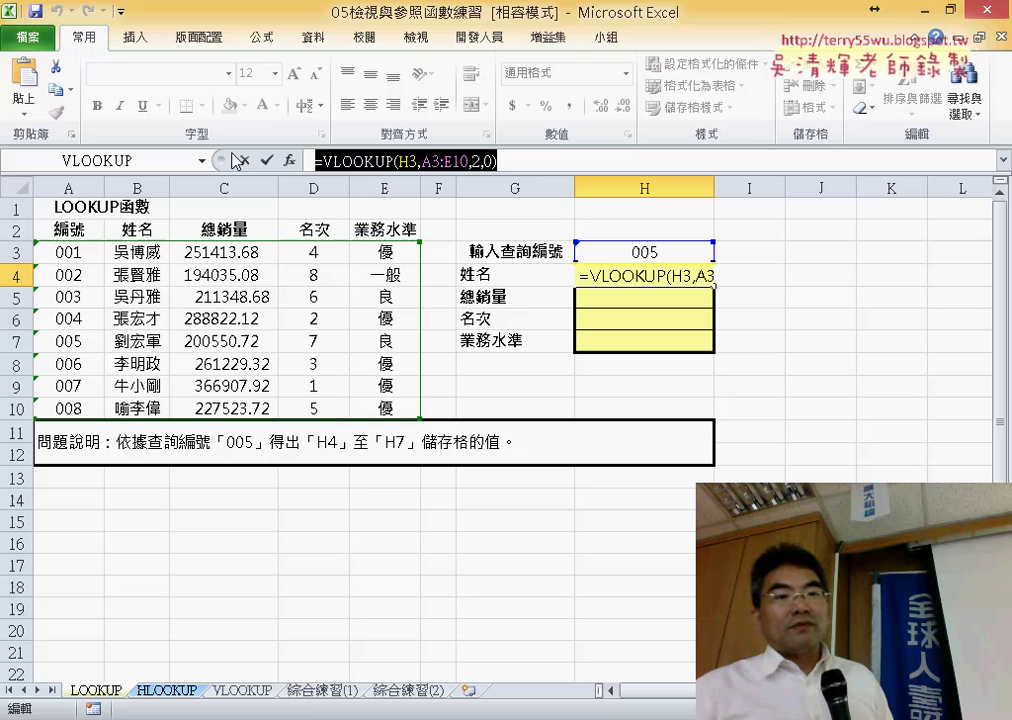
left_click(245, 160)
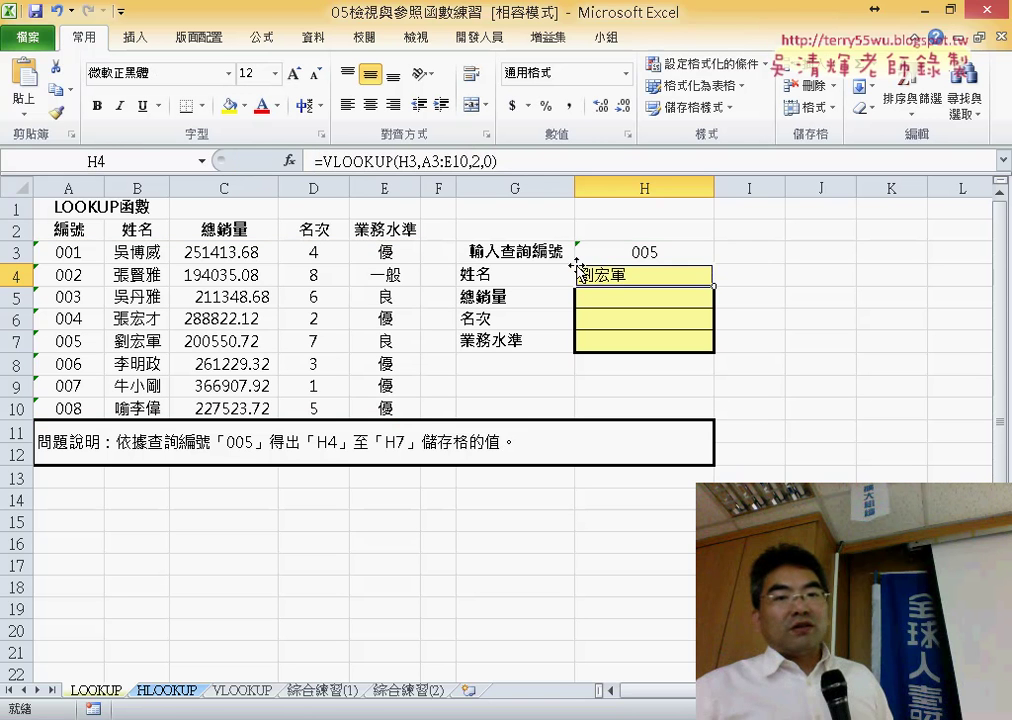
left_click(632, 296)
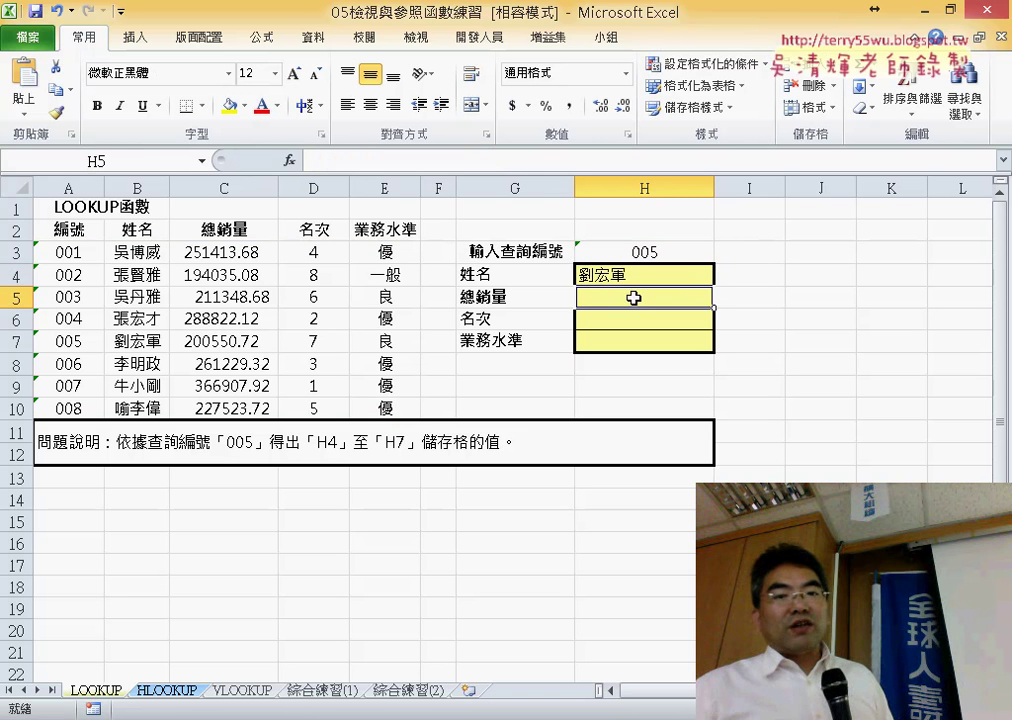
right_click(530, 160)
left_click(571, 189)
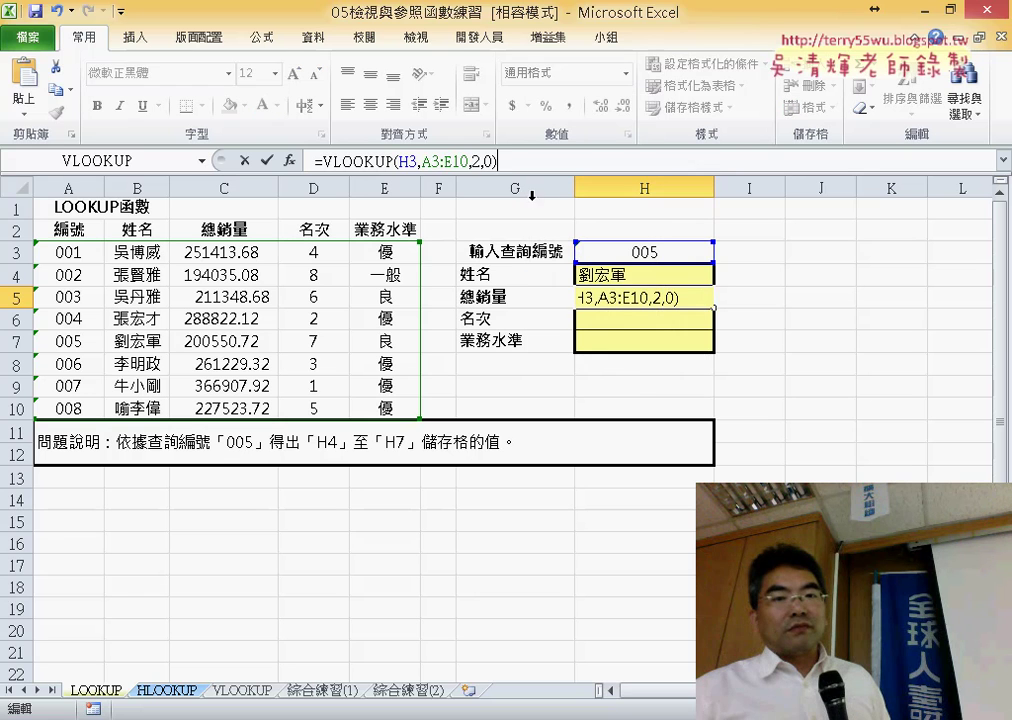
Step: Change H5's column index to 3 so it returns total sales 200550.72
double_click(476, 160)
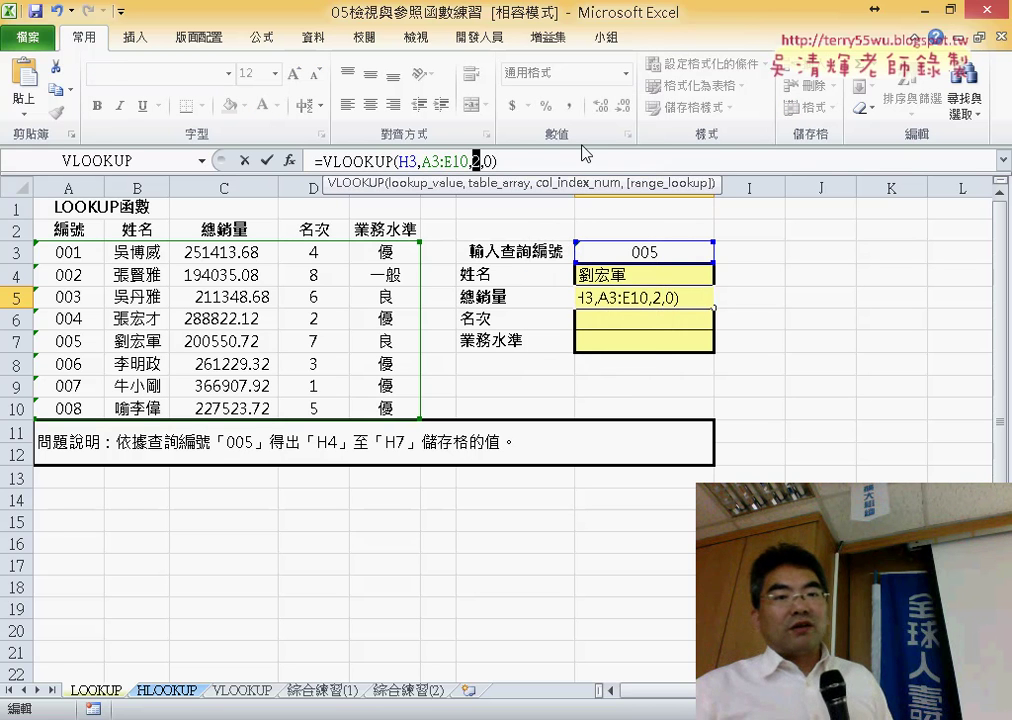
left_click(362, 160)
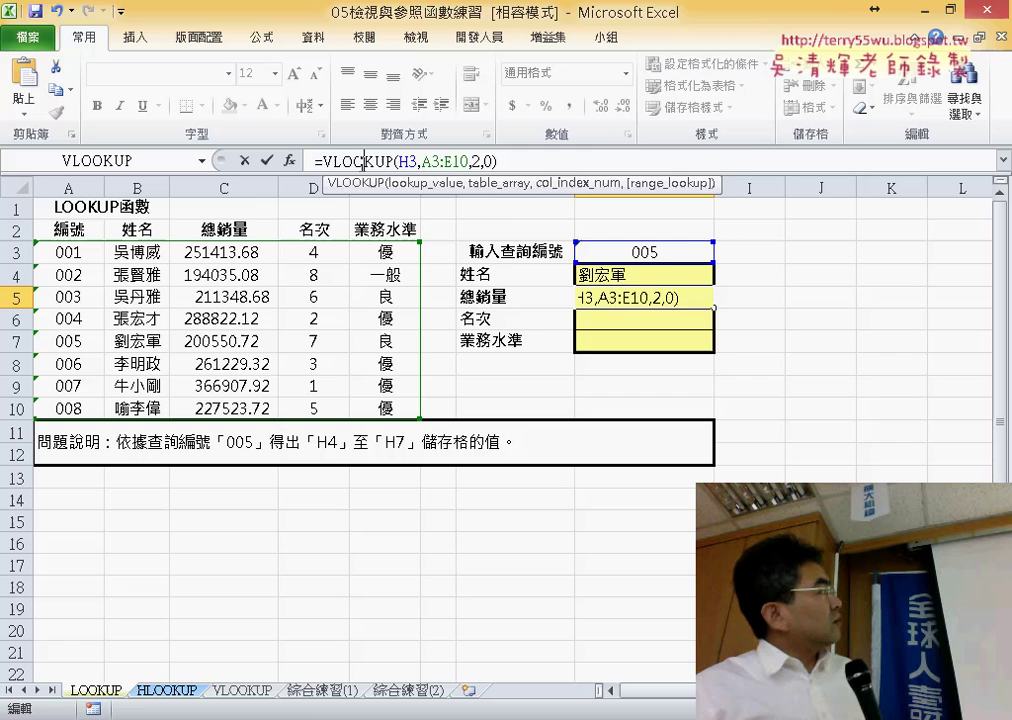
left_click(289, 160)
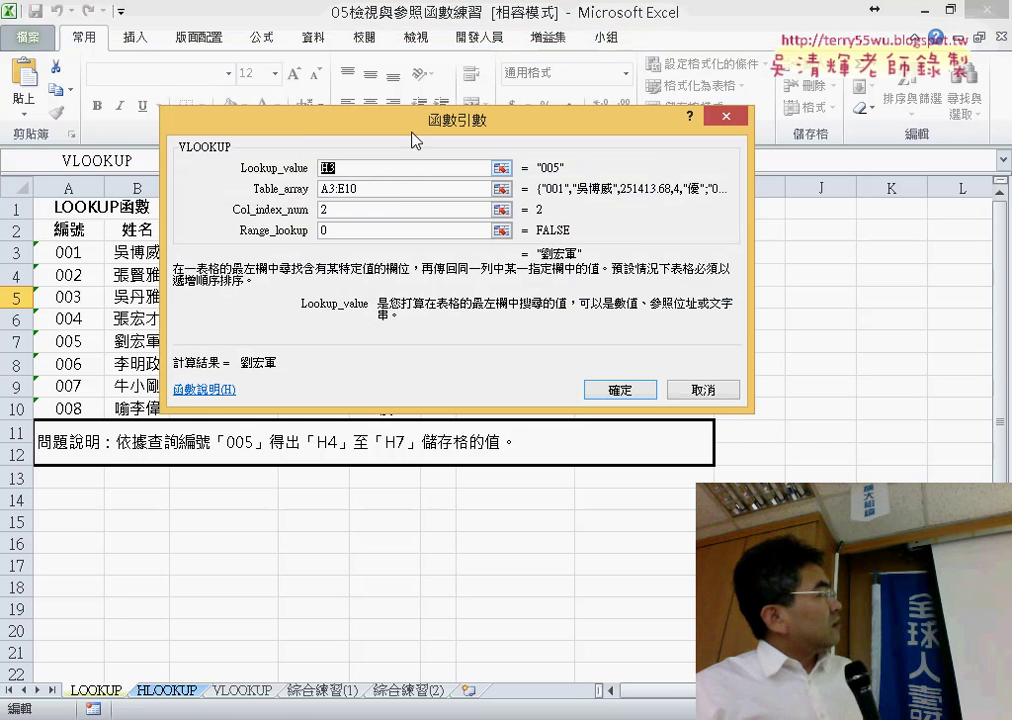
left_click_drag(413, 140, 497, 366)
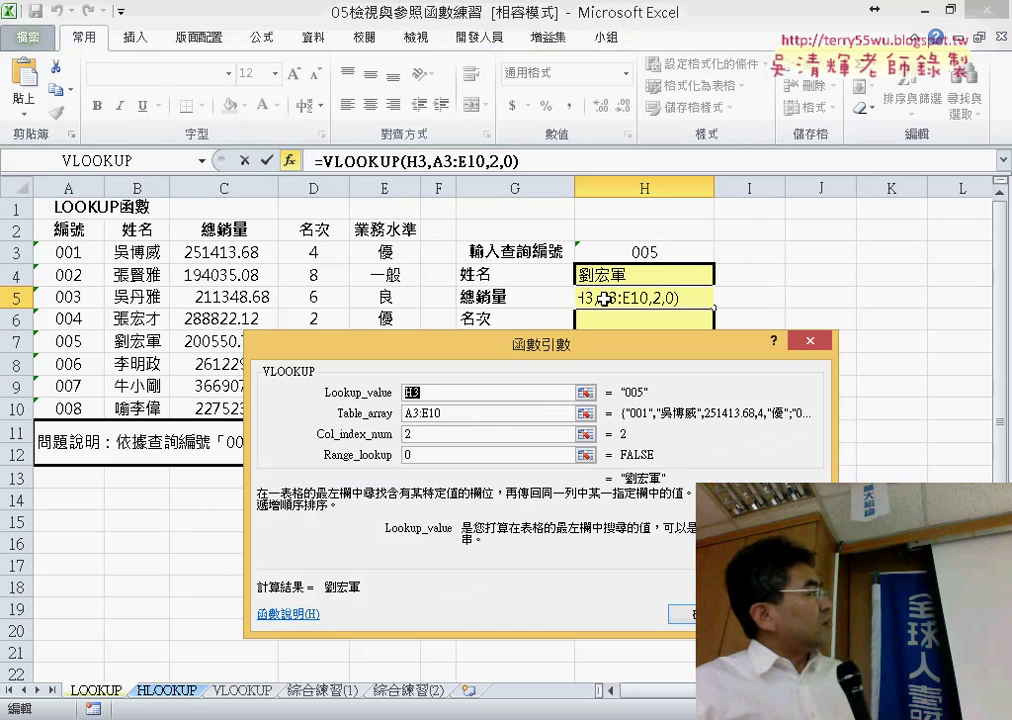
left_click(472, 434)
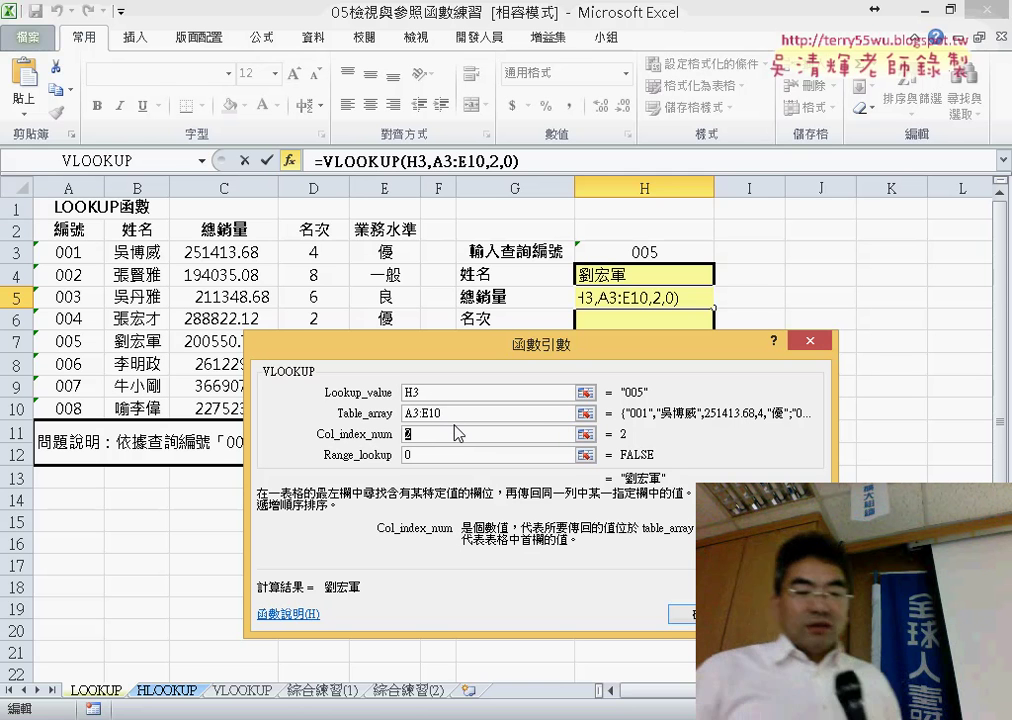
type("3")
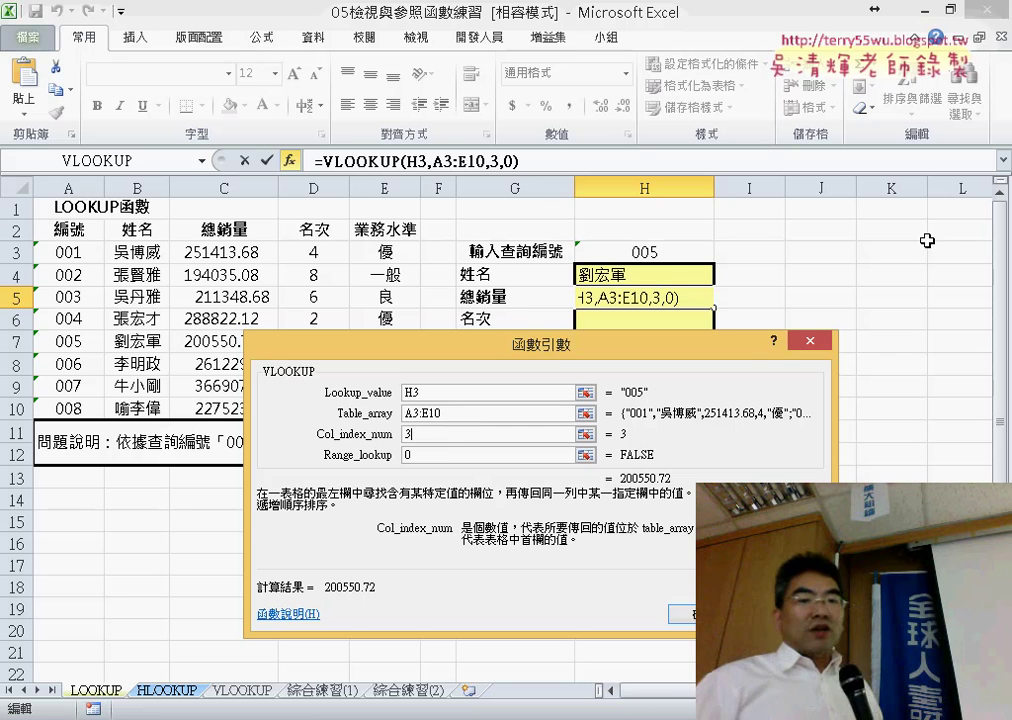
key("Return")
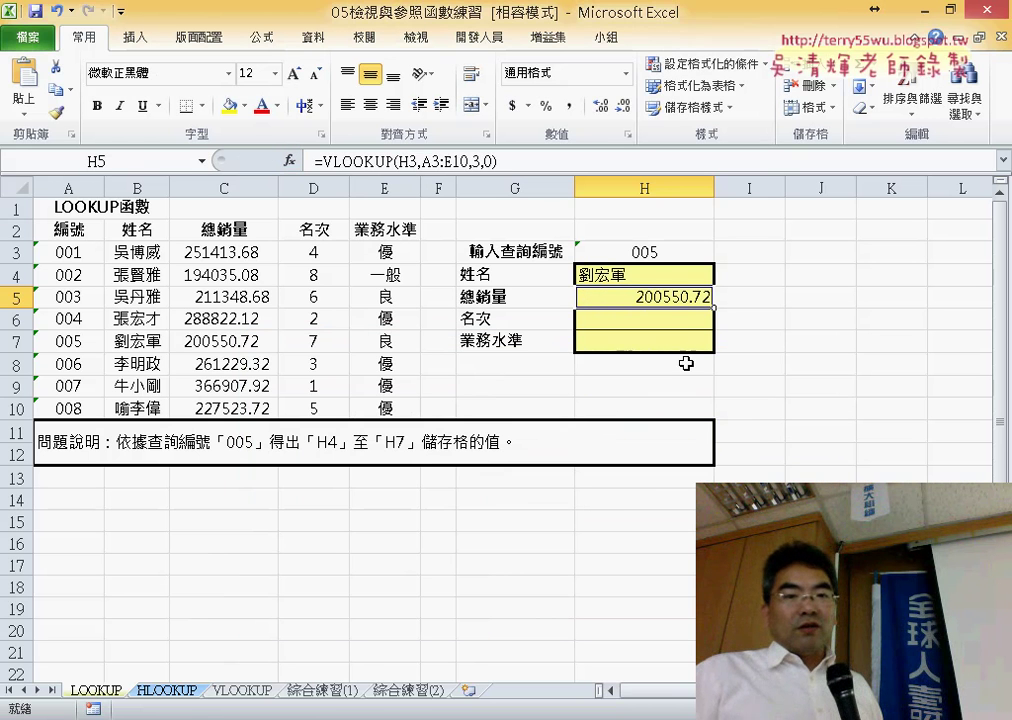
left_click(690, 322)
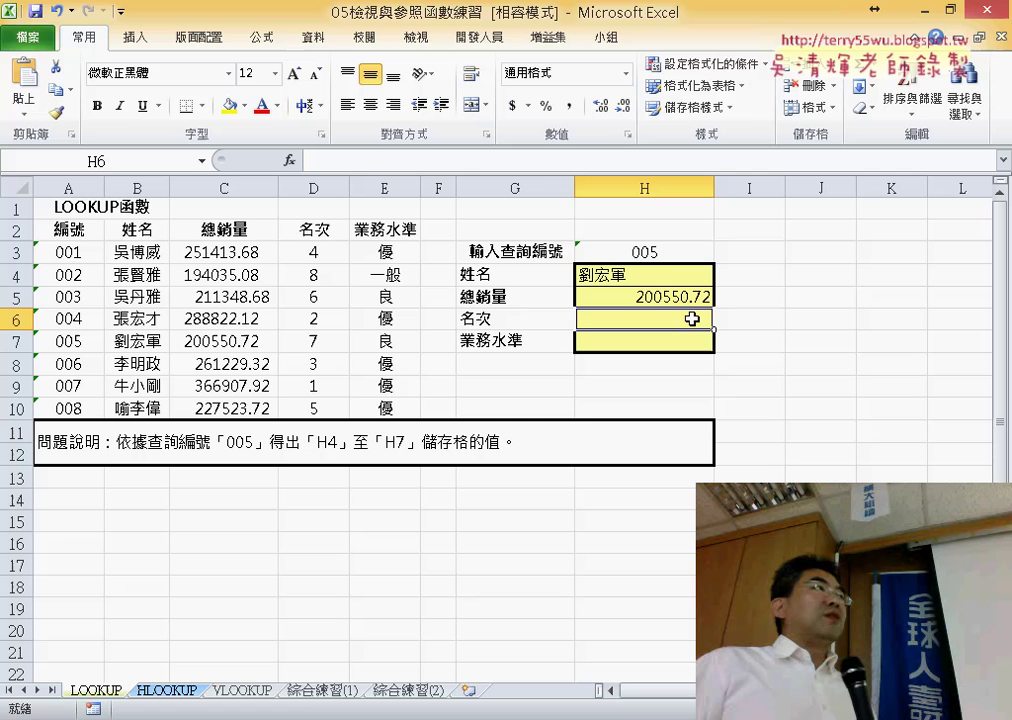
left_click(702, 343)
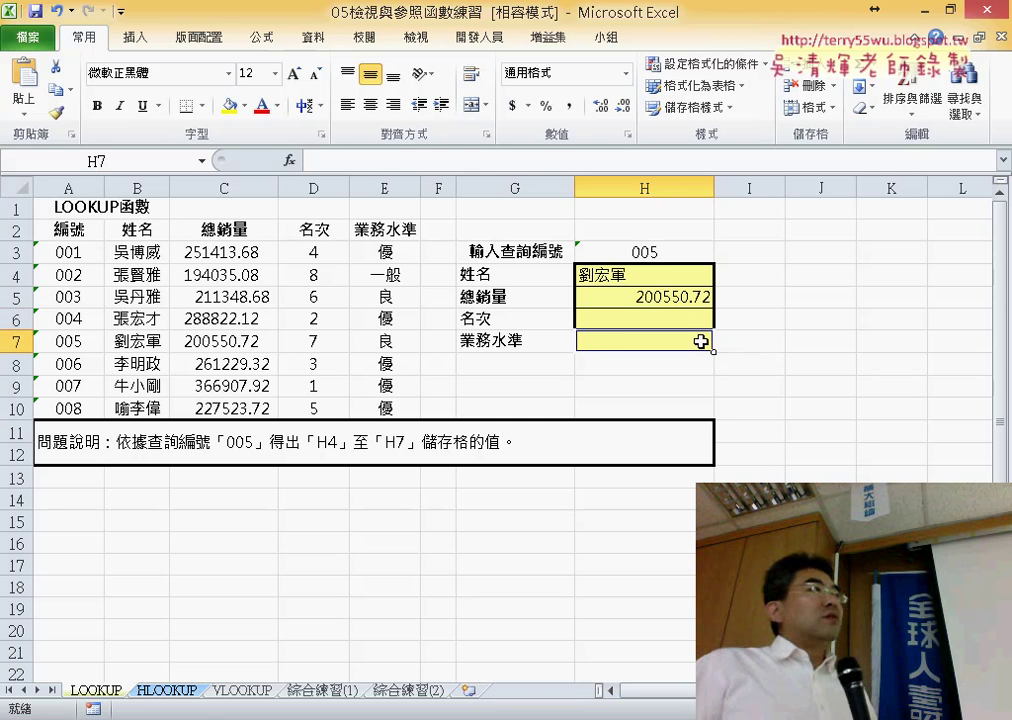
left_click(636, 275)
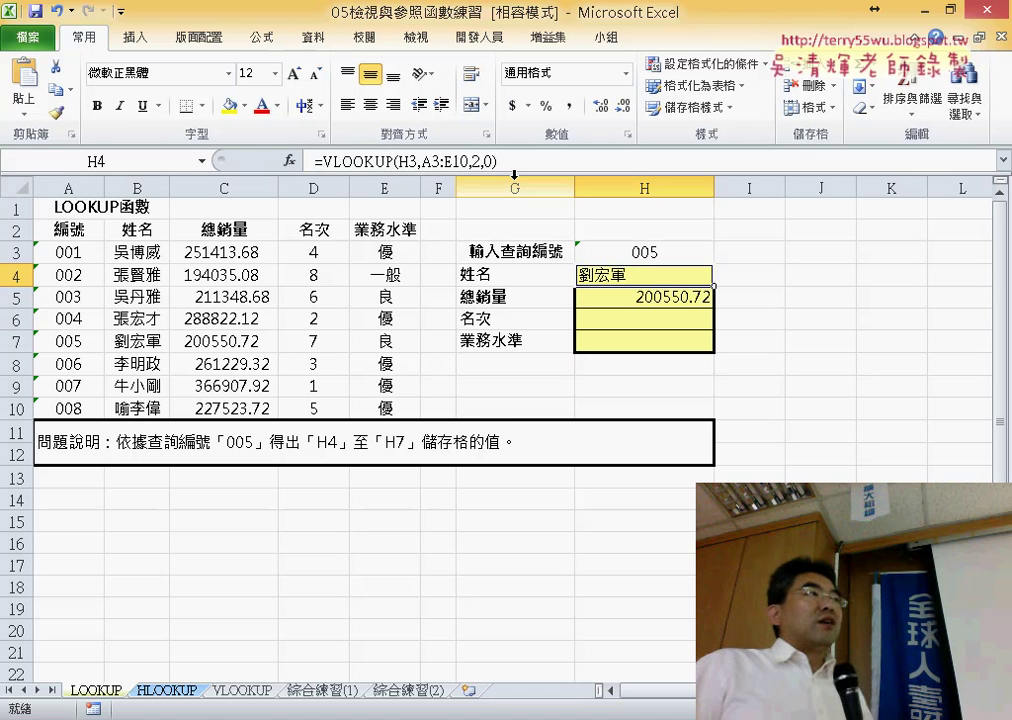
left_click(687, 318)
left_click(679, 300)
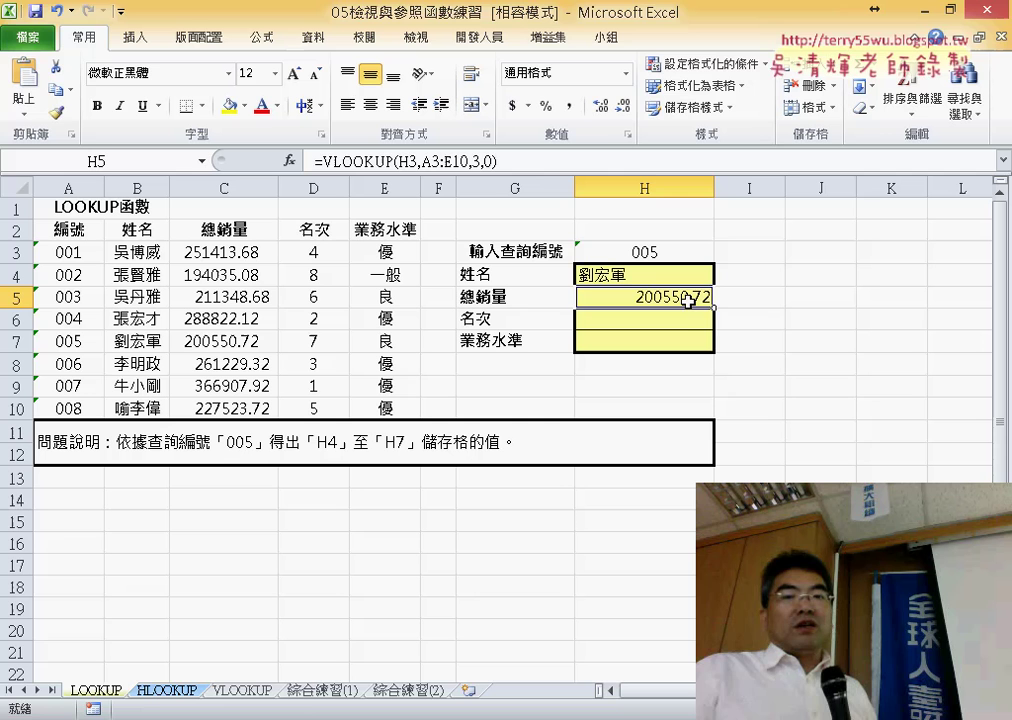
left_click(683, 326)
left_click(679, 341)
left_click(693, 315)
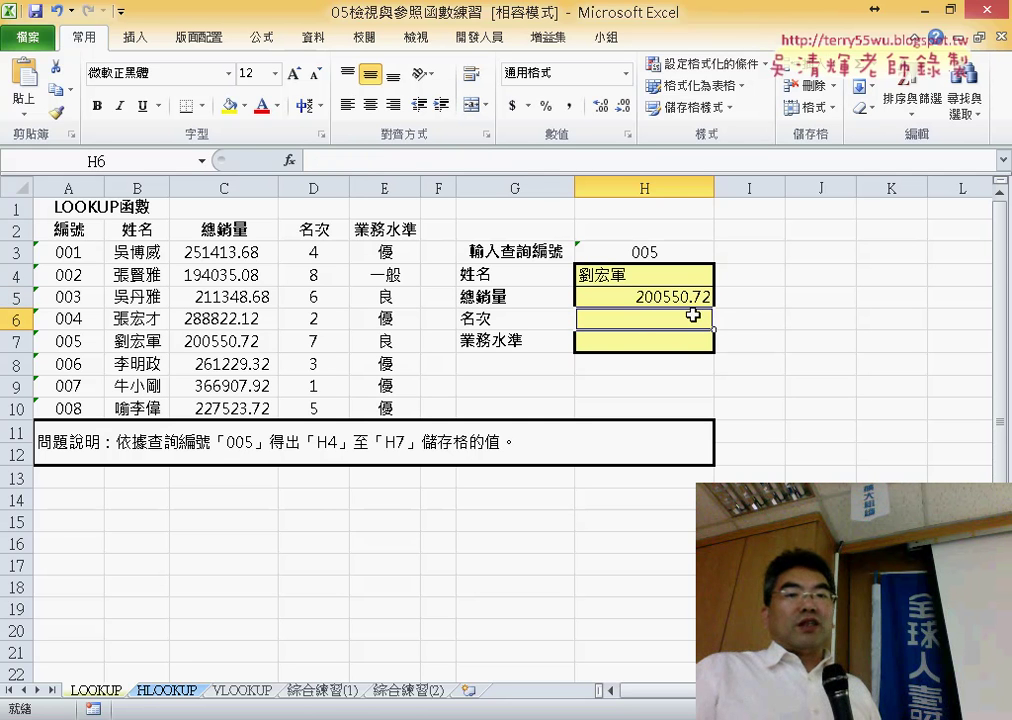
right_click(584, 160)
left_click(624, 243)
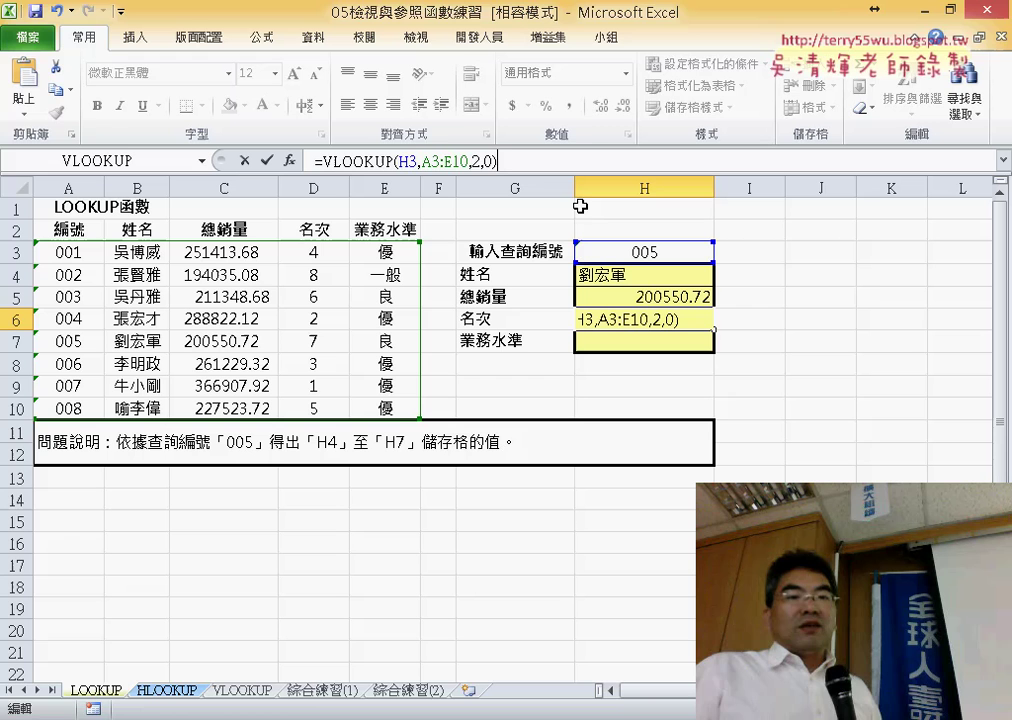
double_click(478, 160)
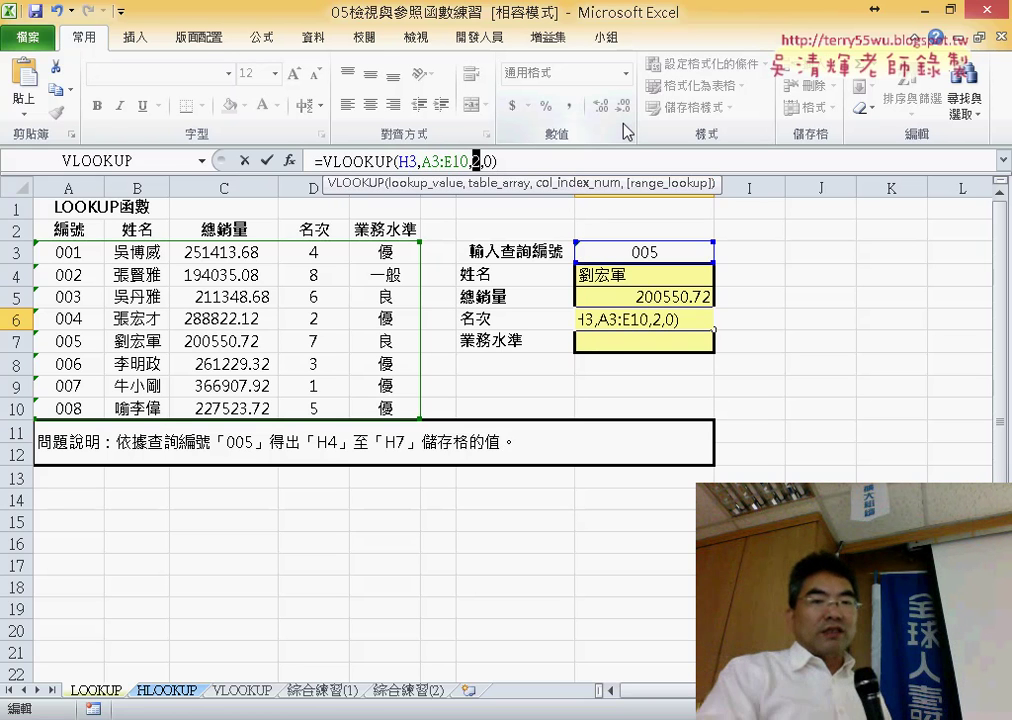
type("4")
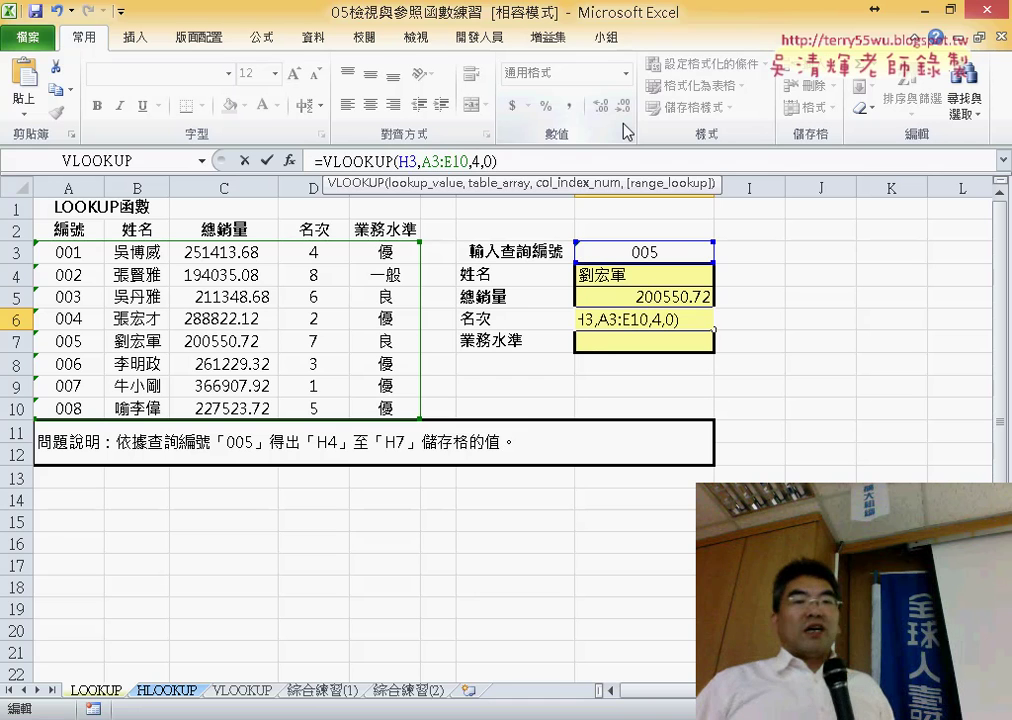
Step: Narrow column I to 4.63 and enter =ROW() in helper cell J4, returning 4
left_click(244, 160)
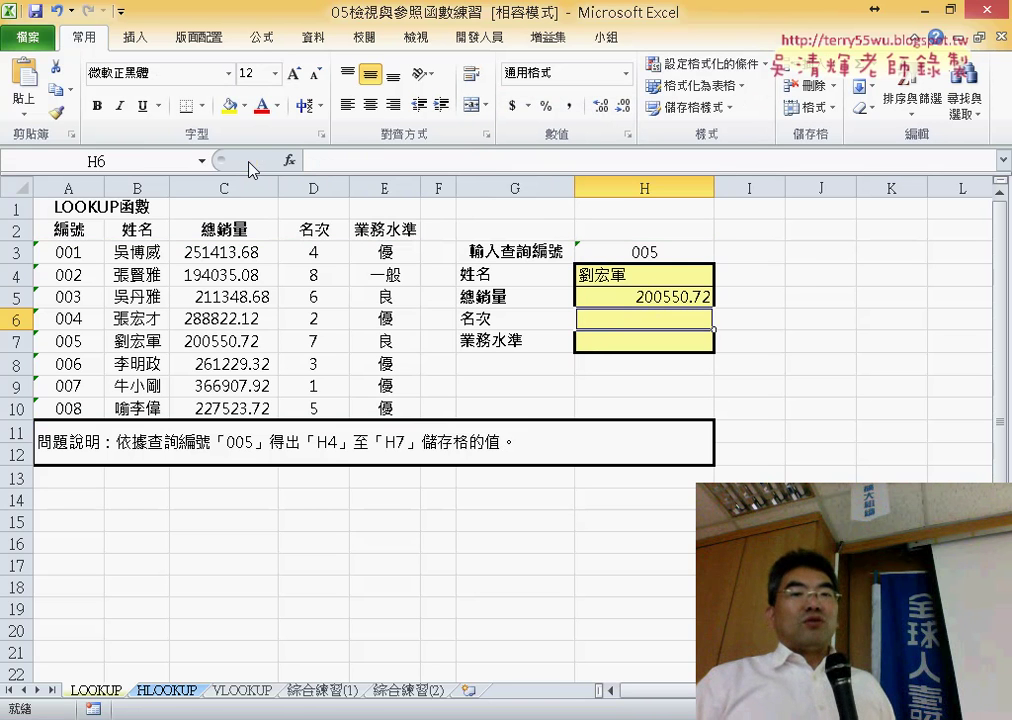
left_click(799, 274)
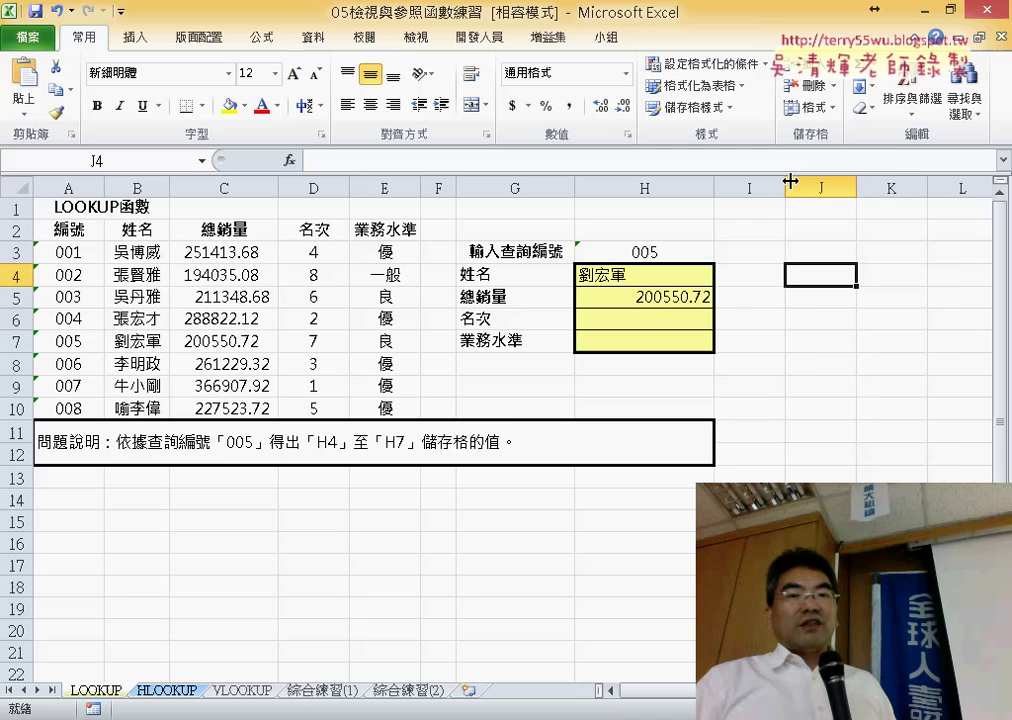
left_click_drag(786, 181, 744, 181)
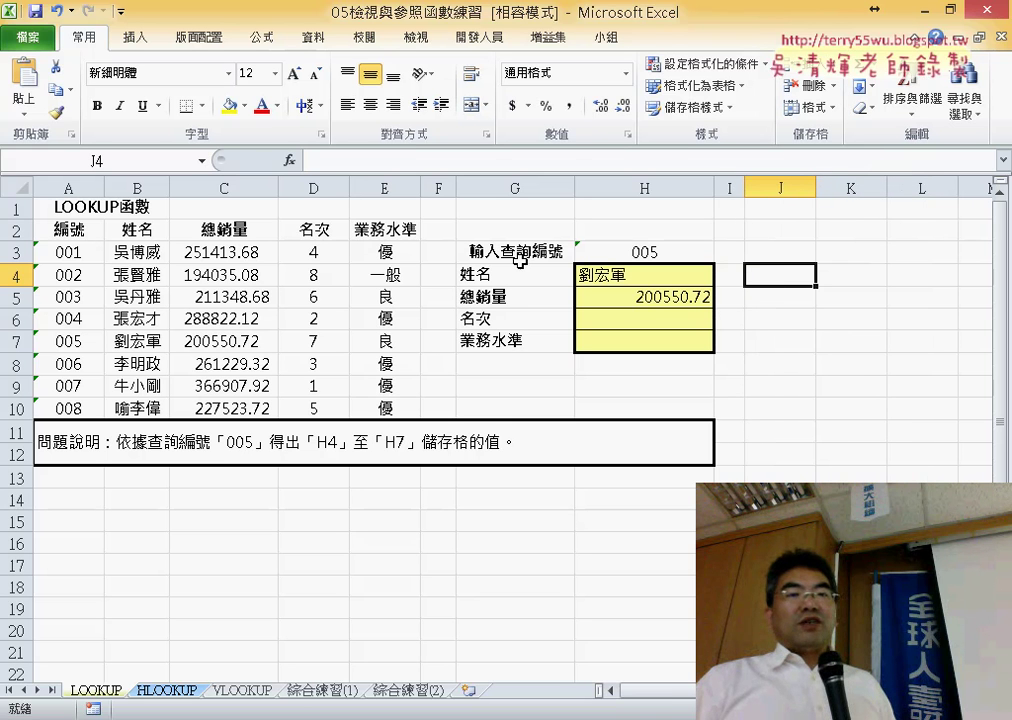
left_click(289, 160)
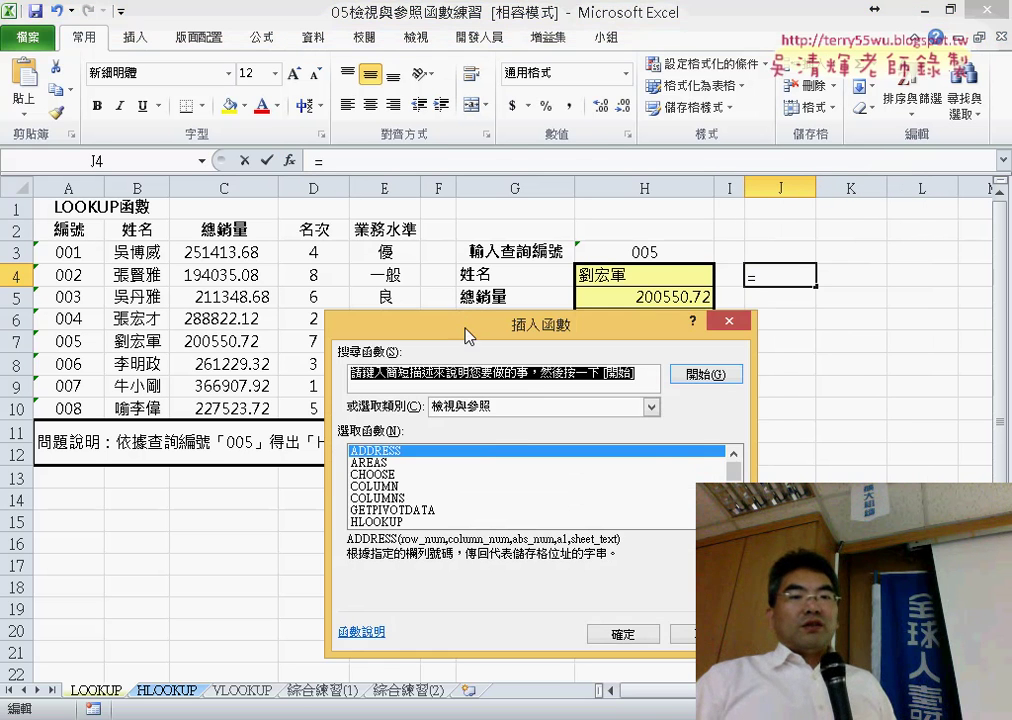
left_click_drag(460, 325, 232, 123)
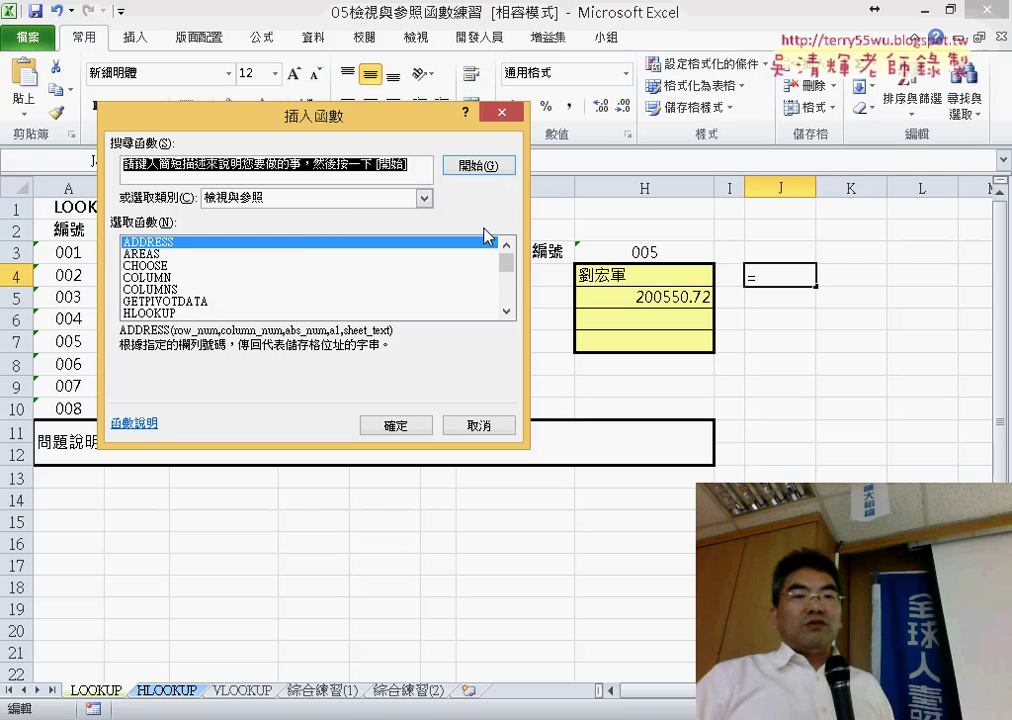
left_click_drag(506, 266, 510, 314)
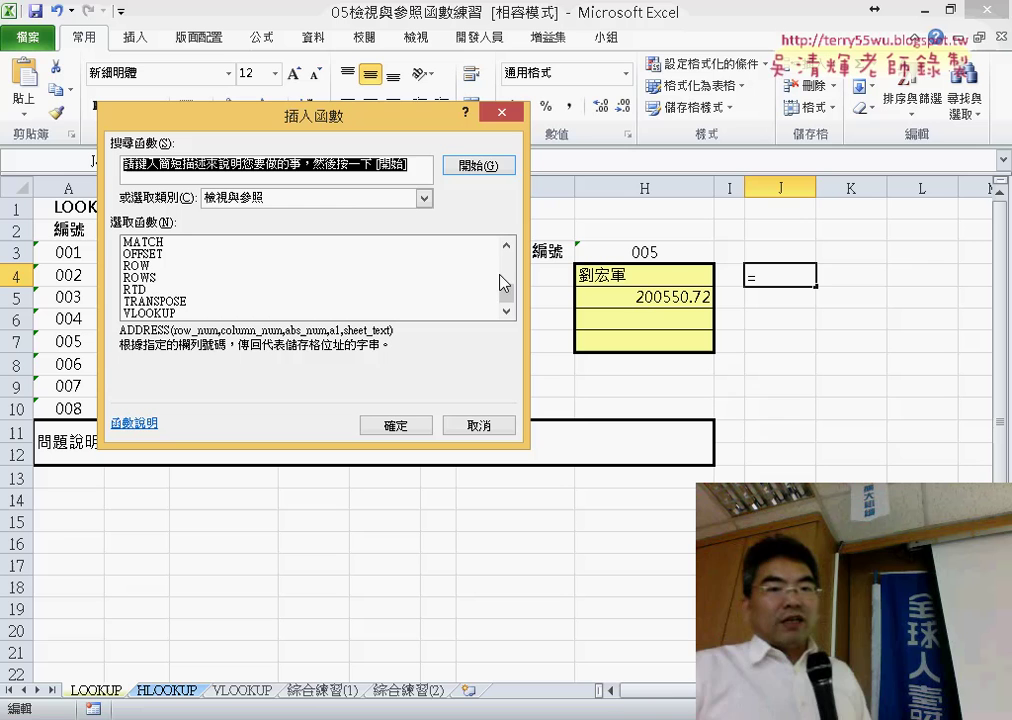
left_click(166, 267)
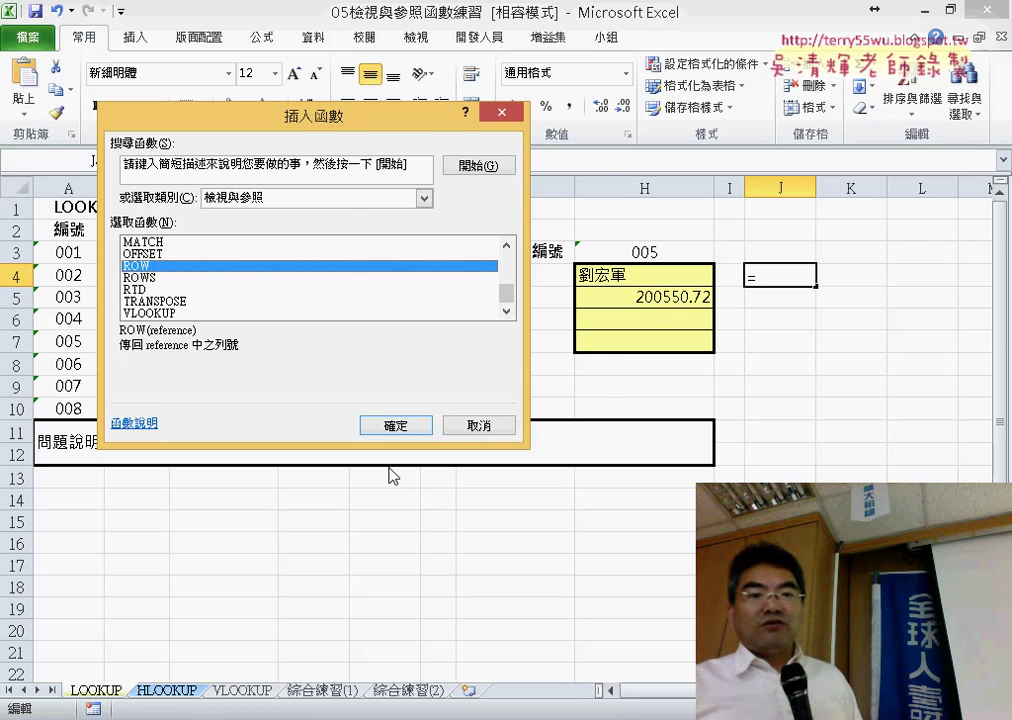
left_click(396, 428)
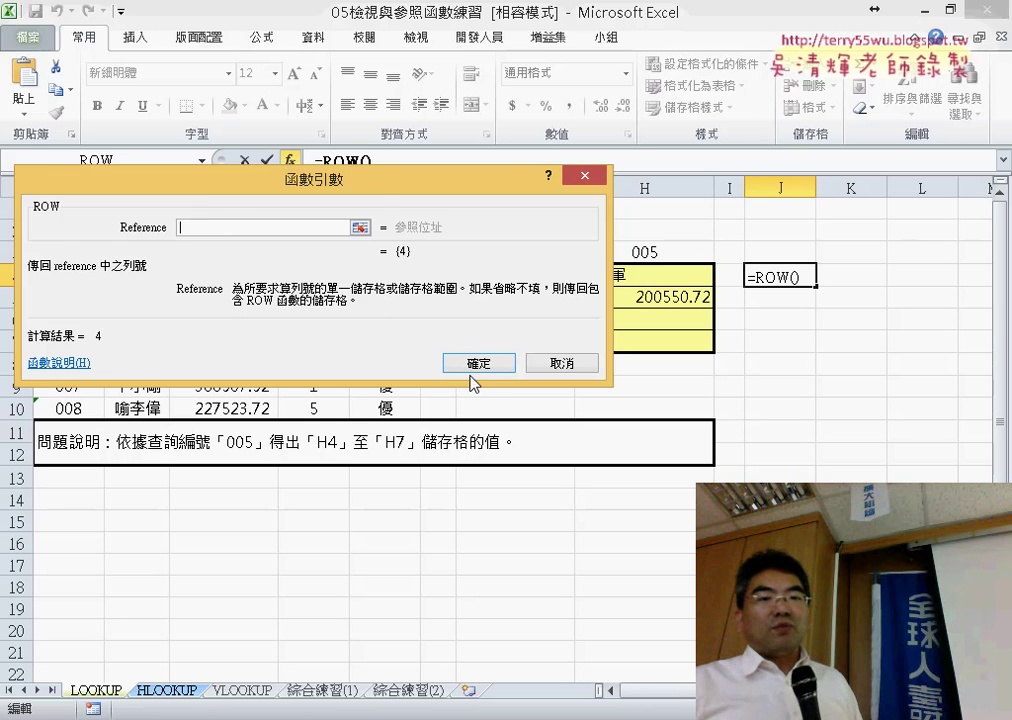
left_click(474, 364)
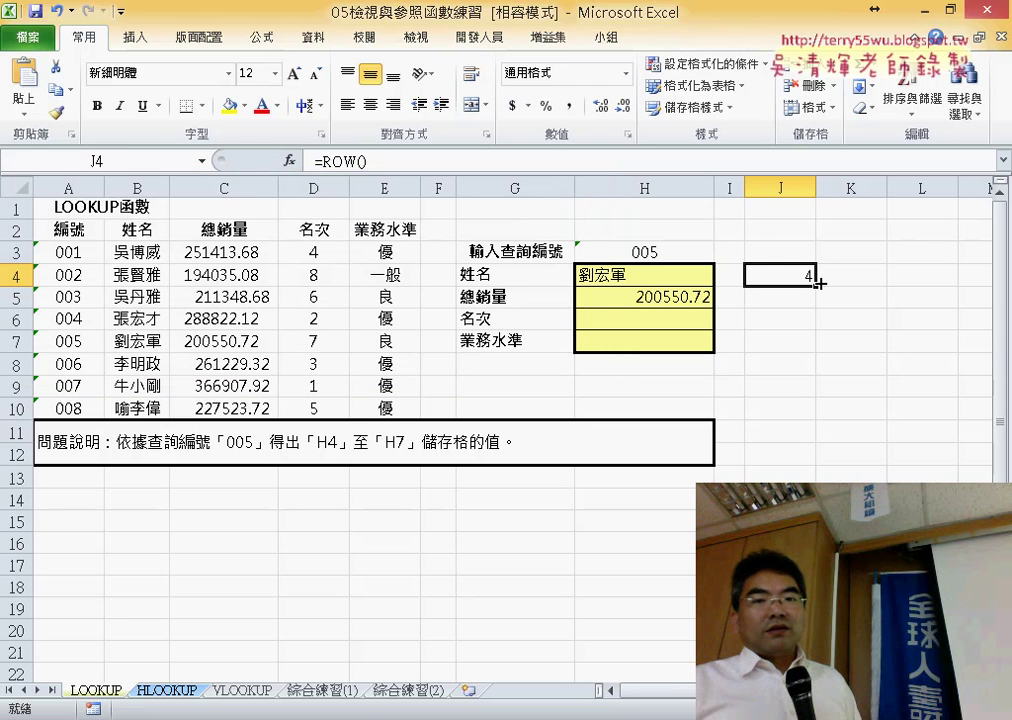
Step: Change J4 to =ROW()-2 and fill it down to J7, giving 2, 3, 4, 5
left_click_drag(817, 283, 817, 345)
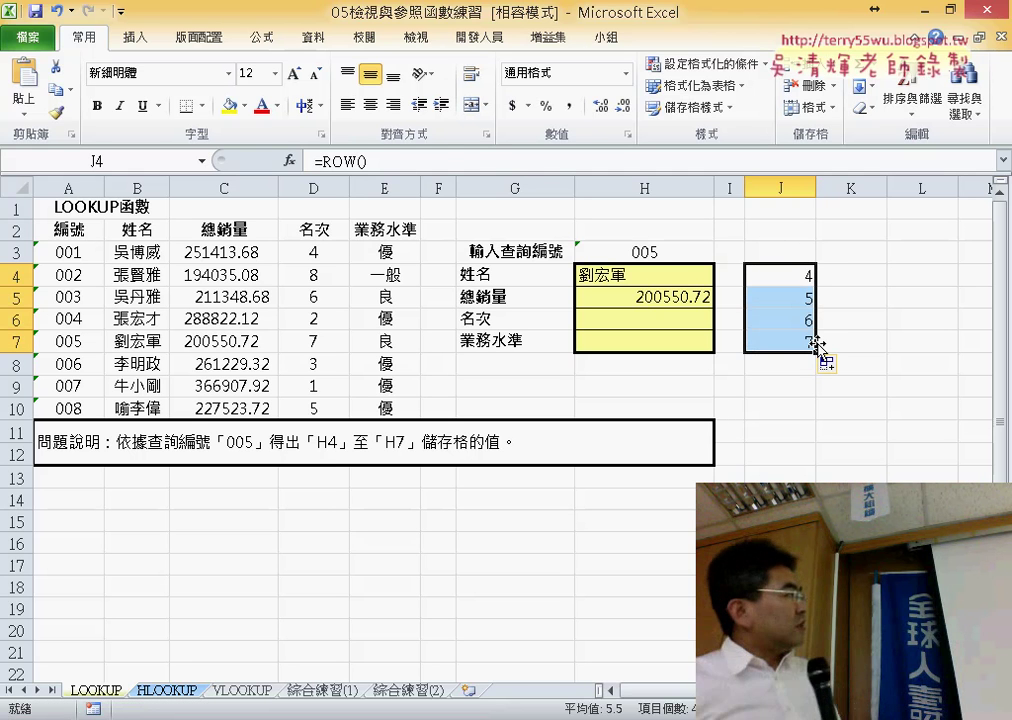
left_click(645, 276)
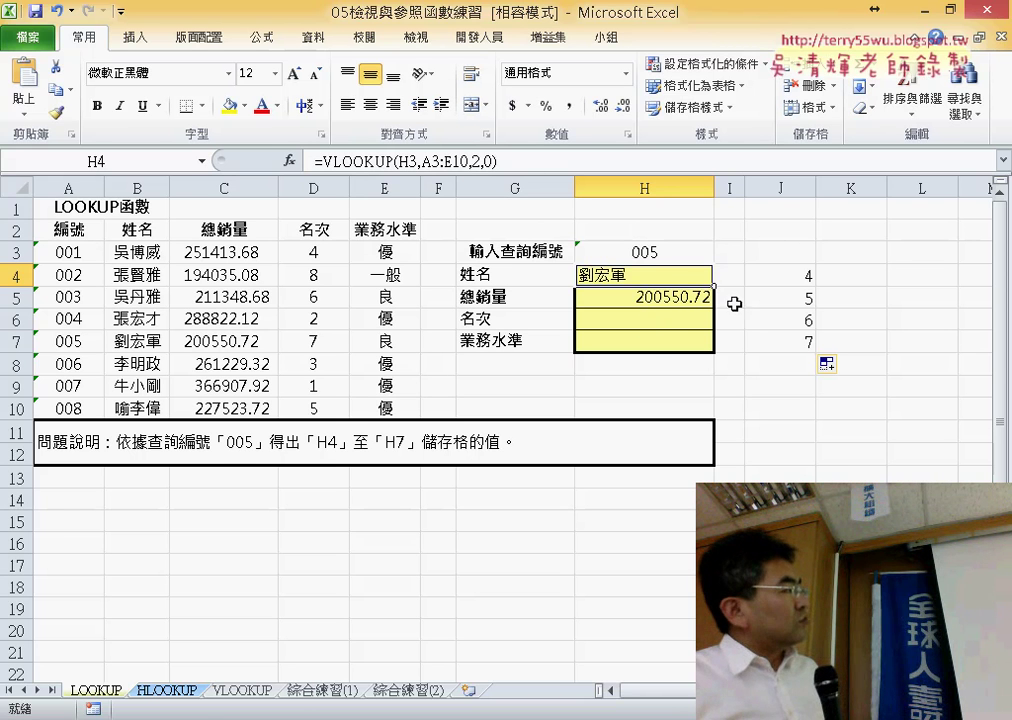
left_click(784, 278)
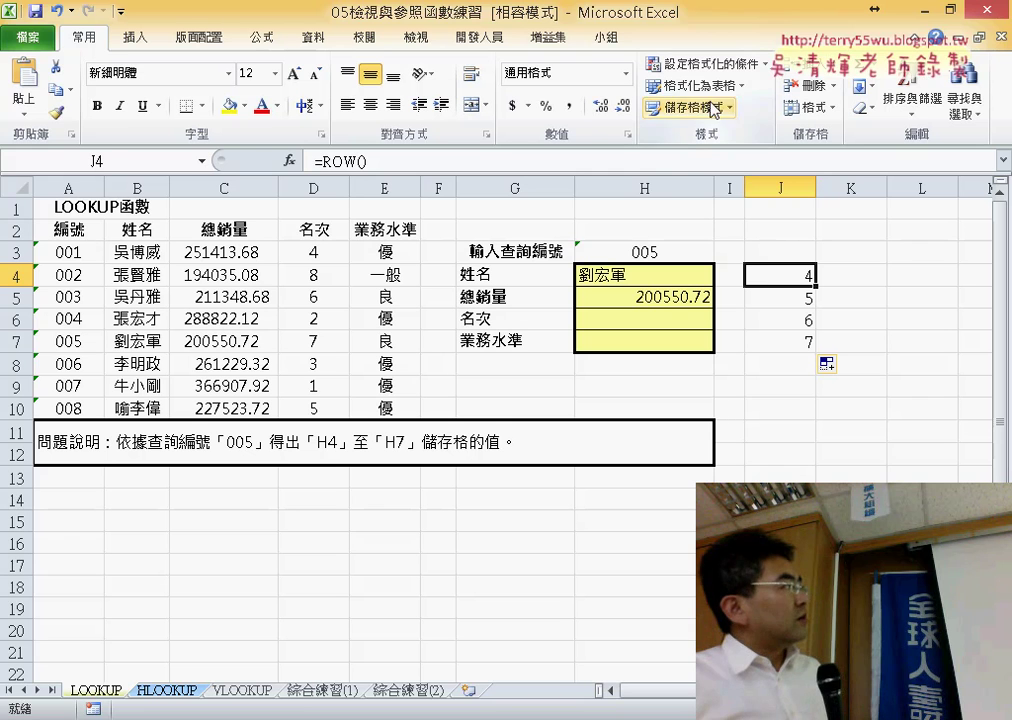
left_click(684, 163)
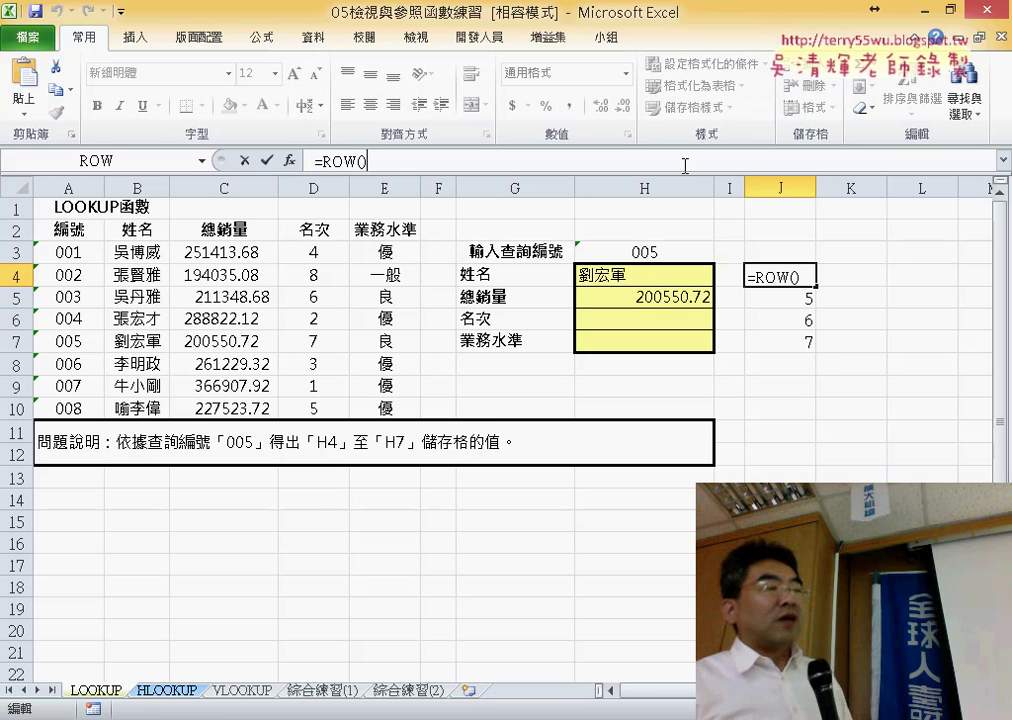
type("-")
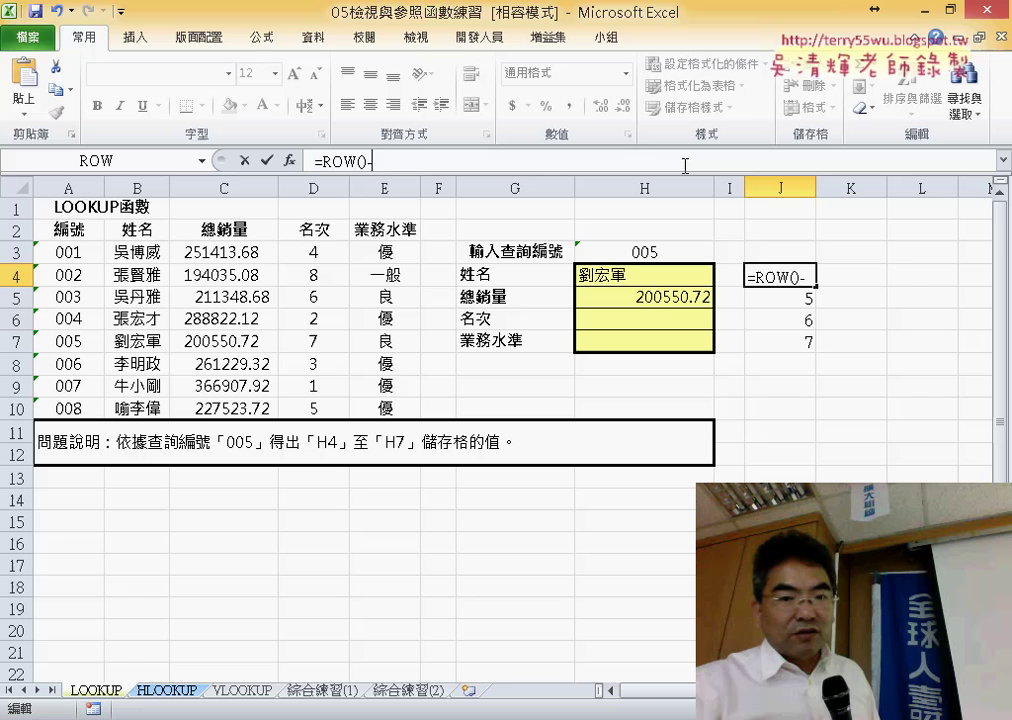
type("2")
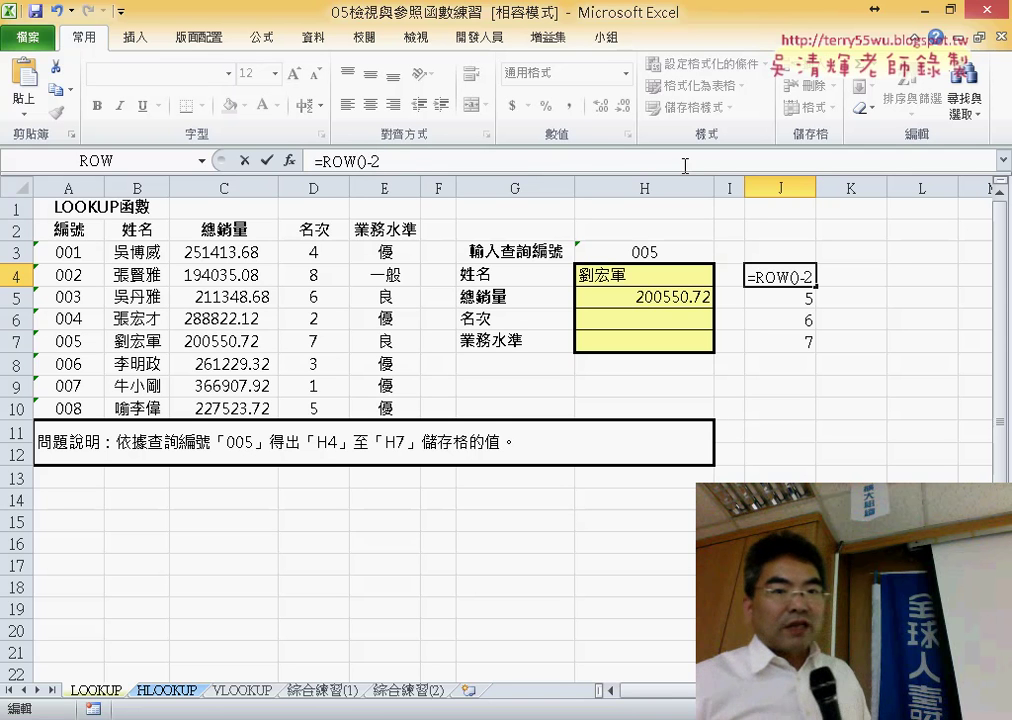
left_click(266, 160)
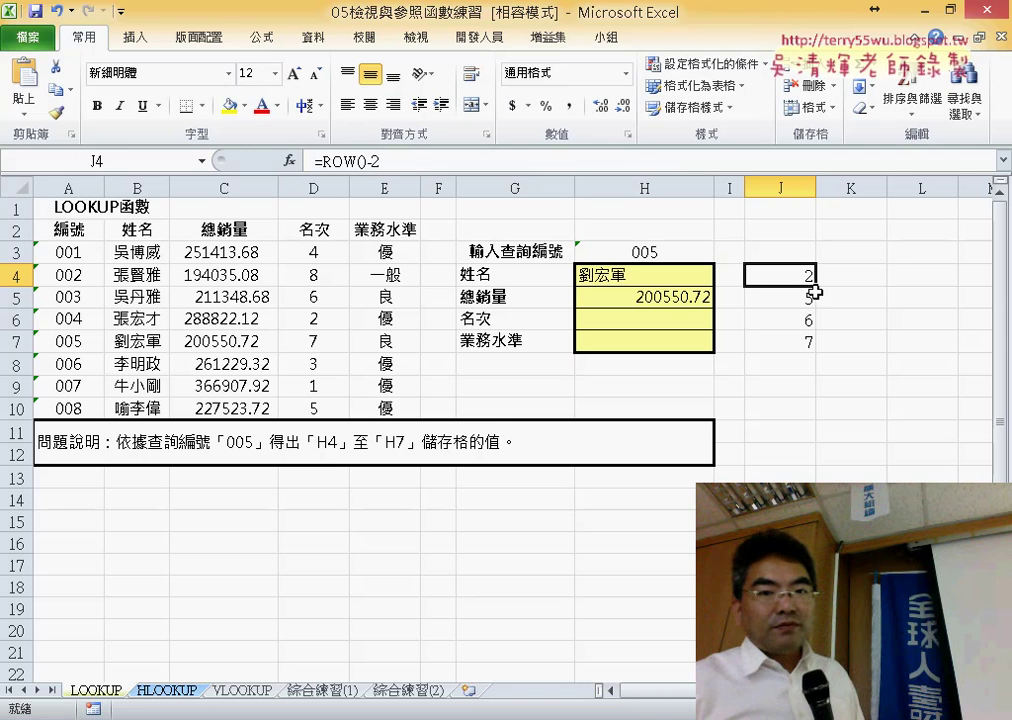
left_click_drag(816, 286, 814, 348)
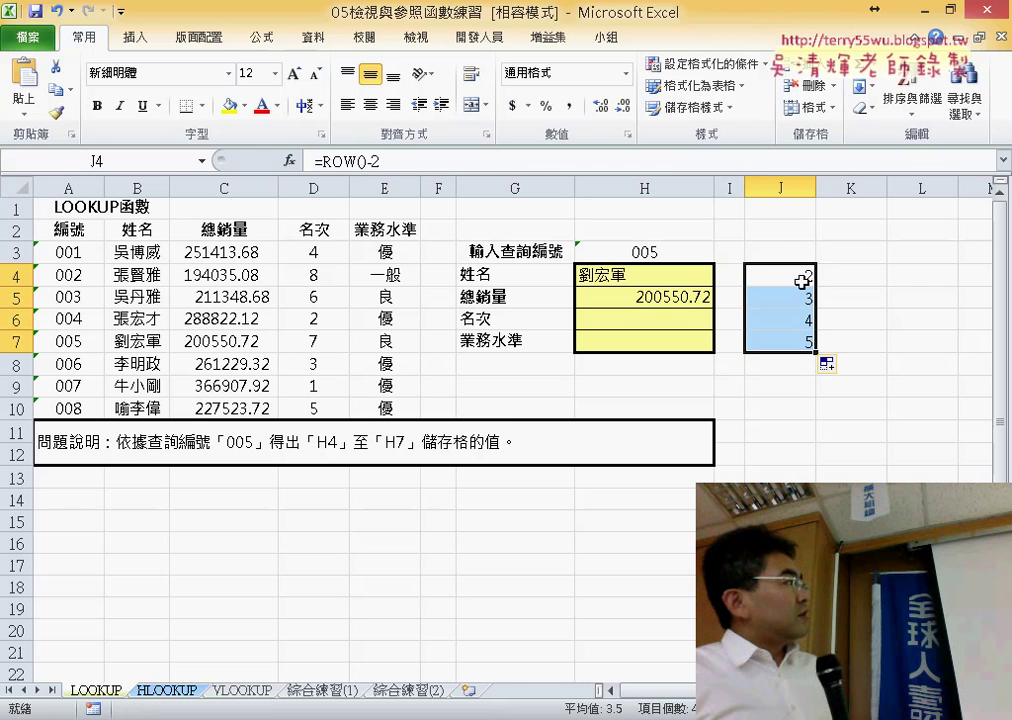
left_click(683, 275)
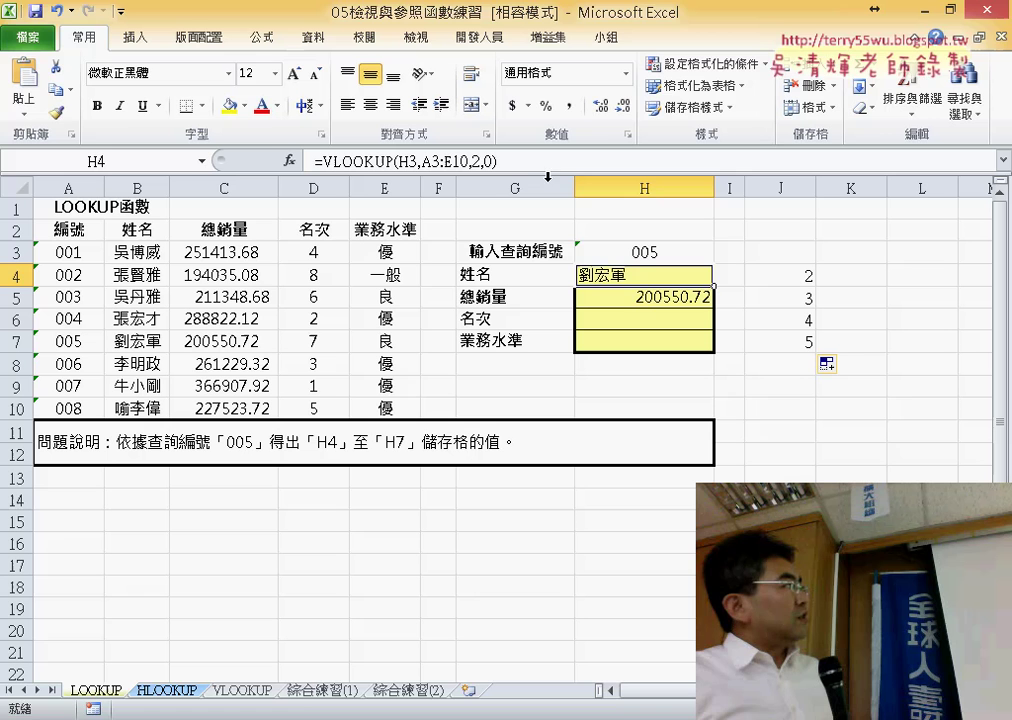
Step: Edit H4 to =VLOOKUP(H$3,A$3:E$10,ROW()-2,0), replacing the column index and locking rows
double_click(478, 161)
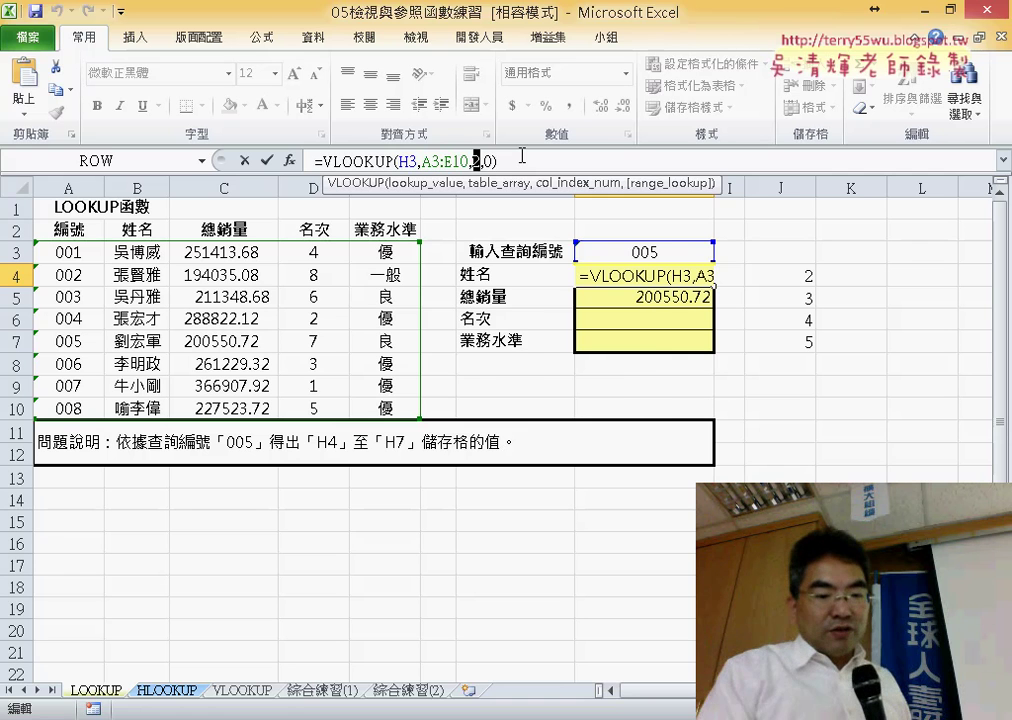
type("row")
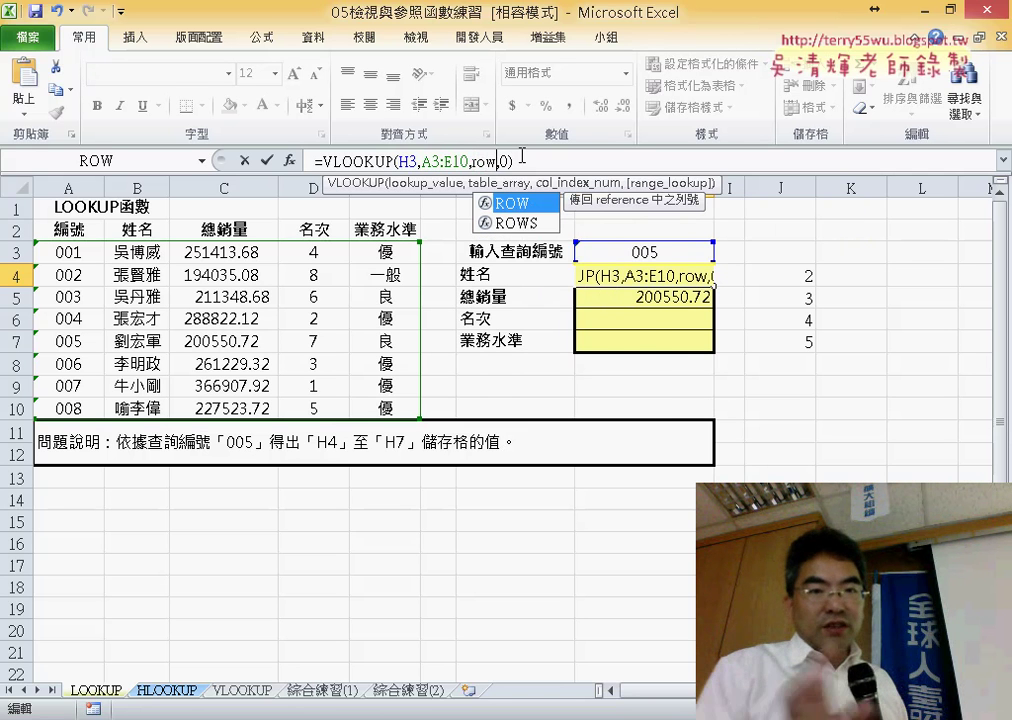
type("(")
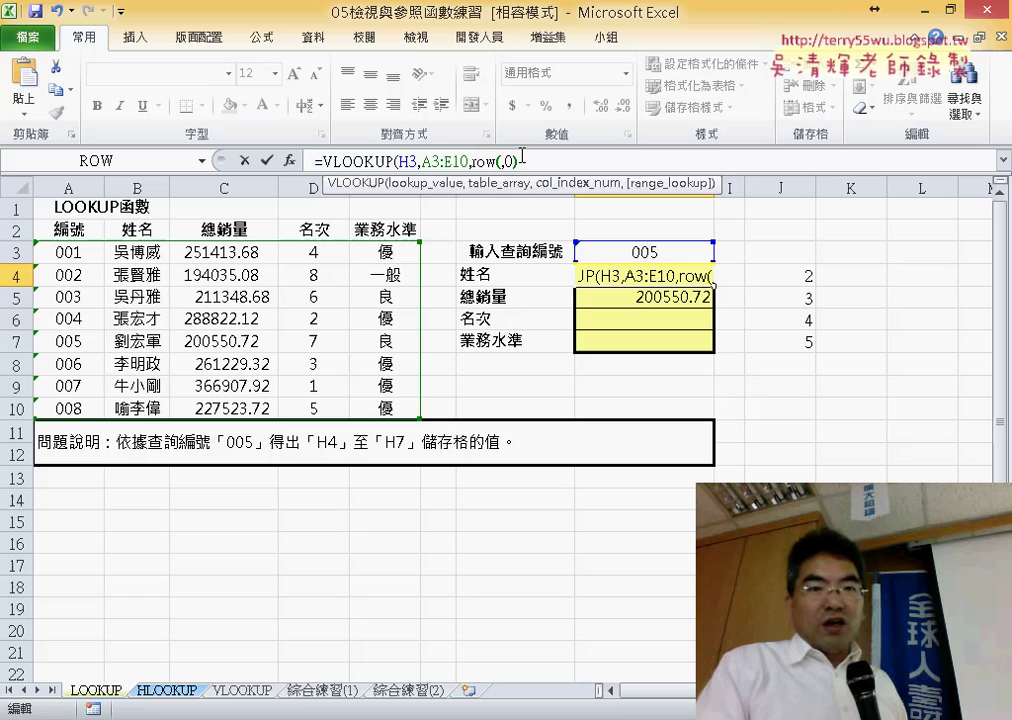
type(")-2")
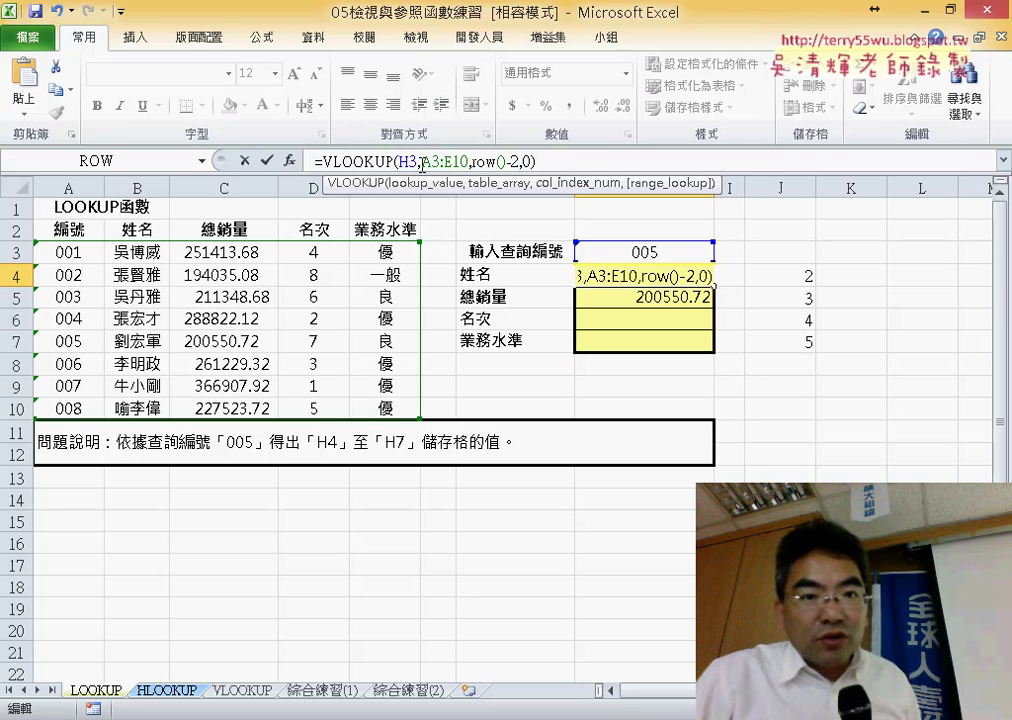
mouse_move(421, 161)
left_mouse_down()
mouse_move(536, 161)
mouse_move(461, 161)
left_mouse_up()
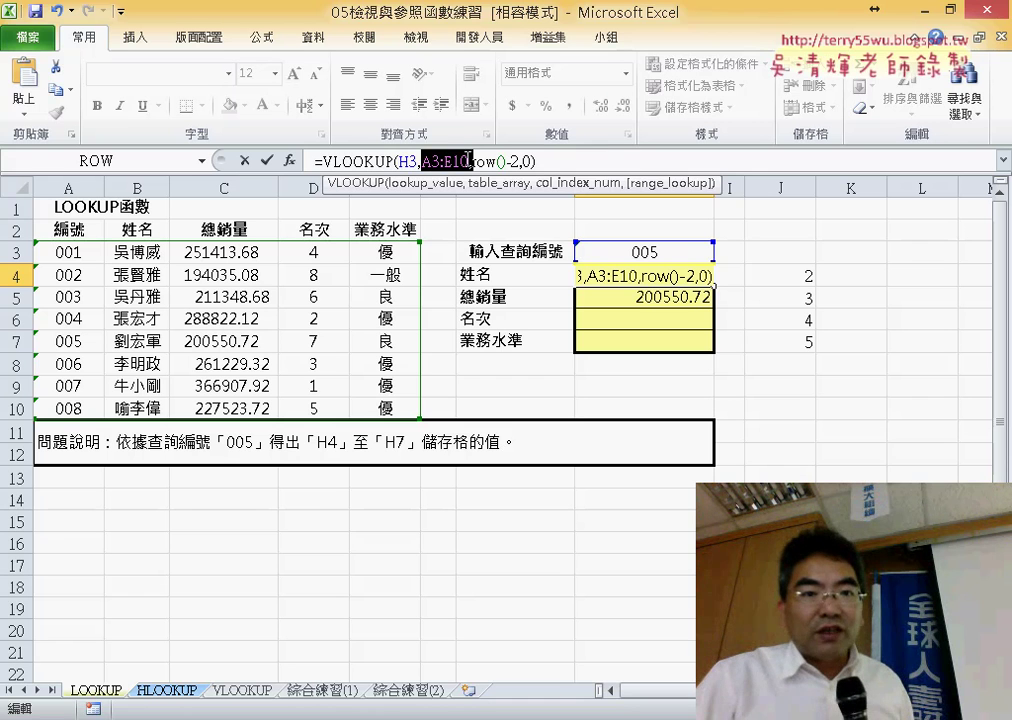
left_click(434, 162)
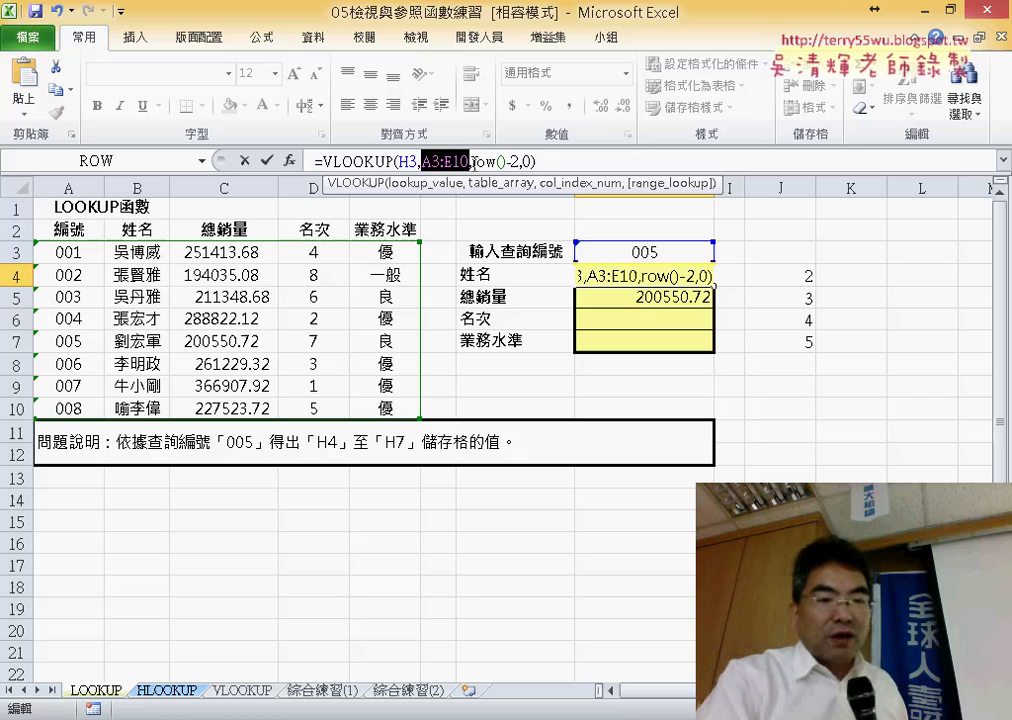
key("F4")
key("F4")
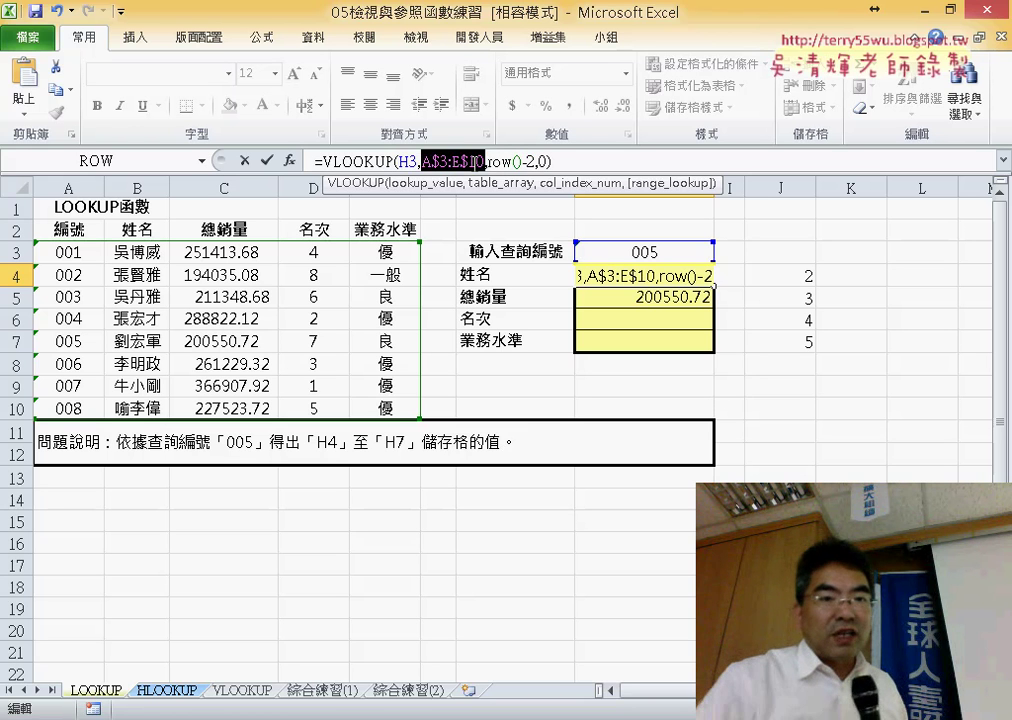
double_click(409, 162)
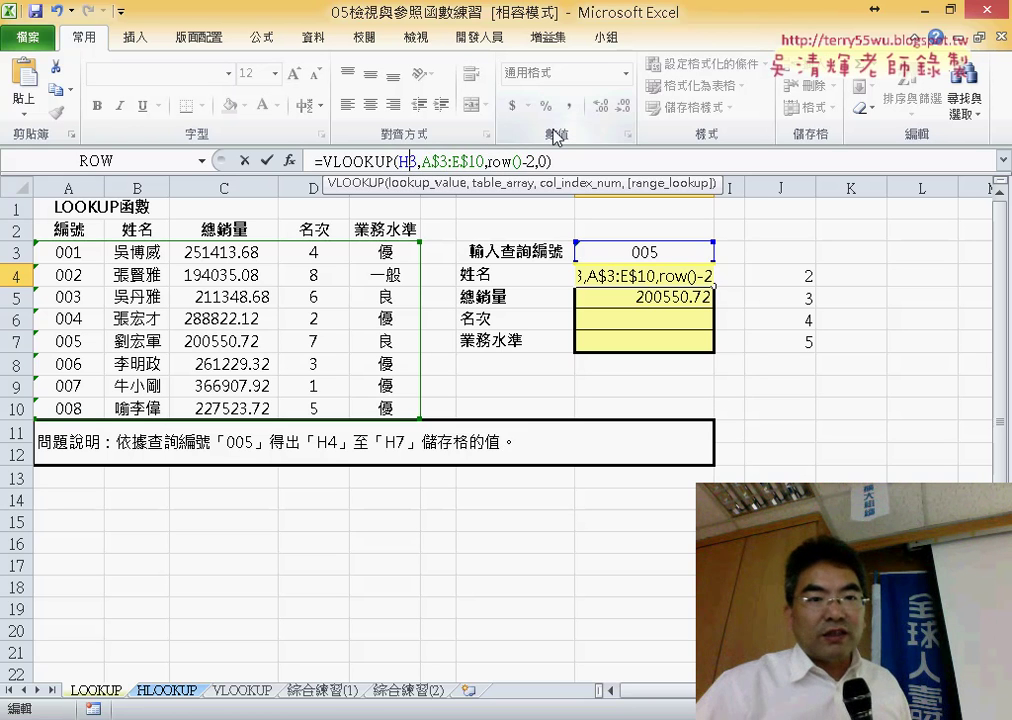
key("F4")
key("F4")
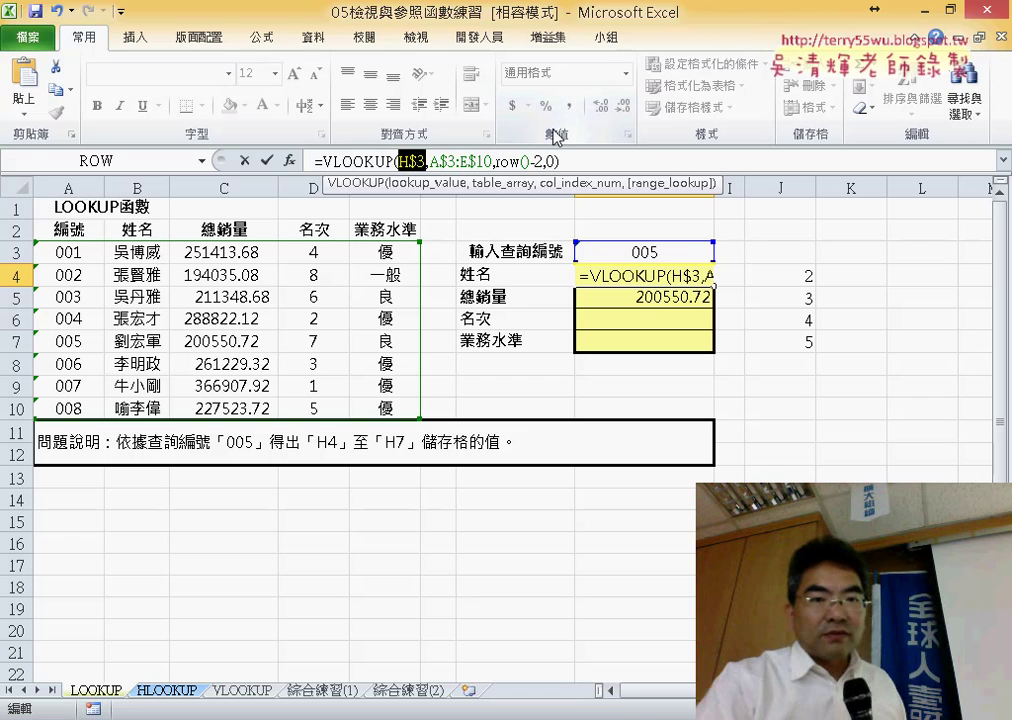
left_click(269, 160)
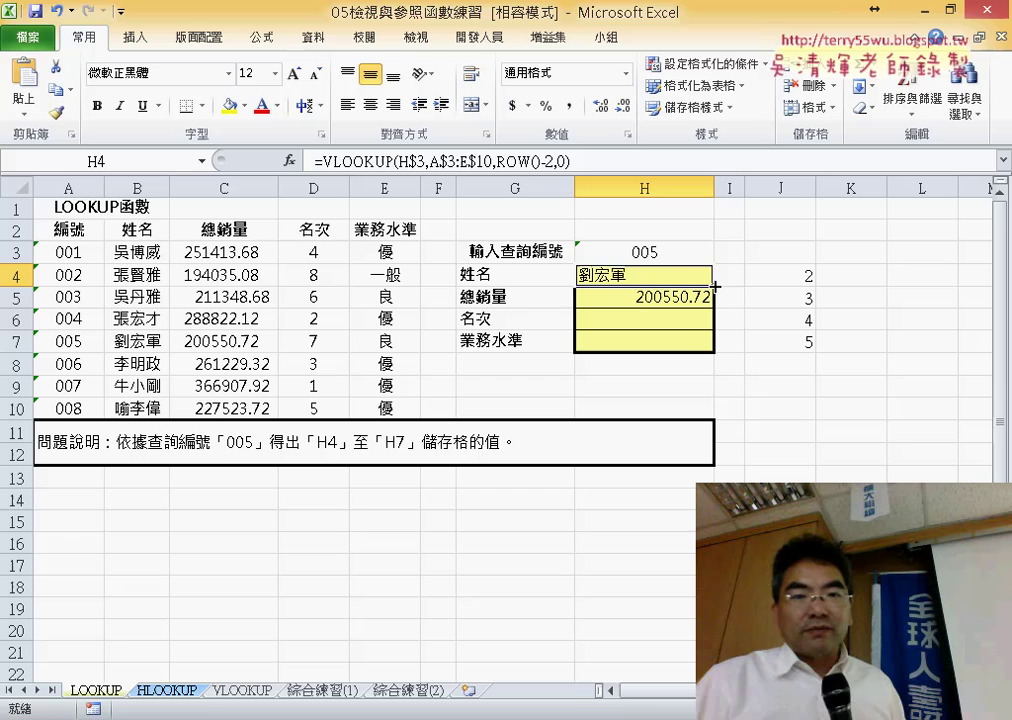
Step: Fill H4's formula down to H7, center H4:H7, and compare with row 7's record
left_click_drag(707, 275, 714, 345)
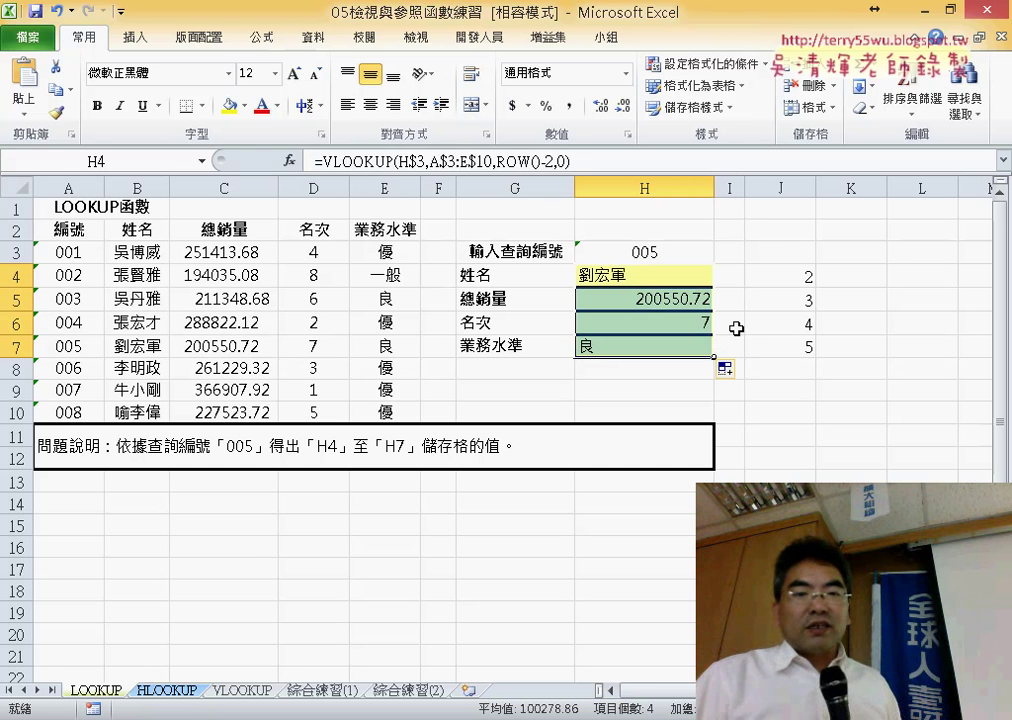
left_click(371, 104)
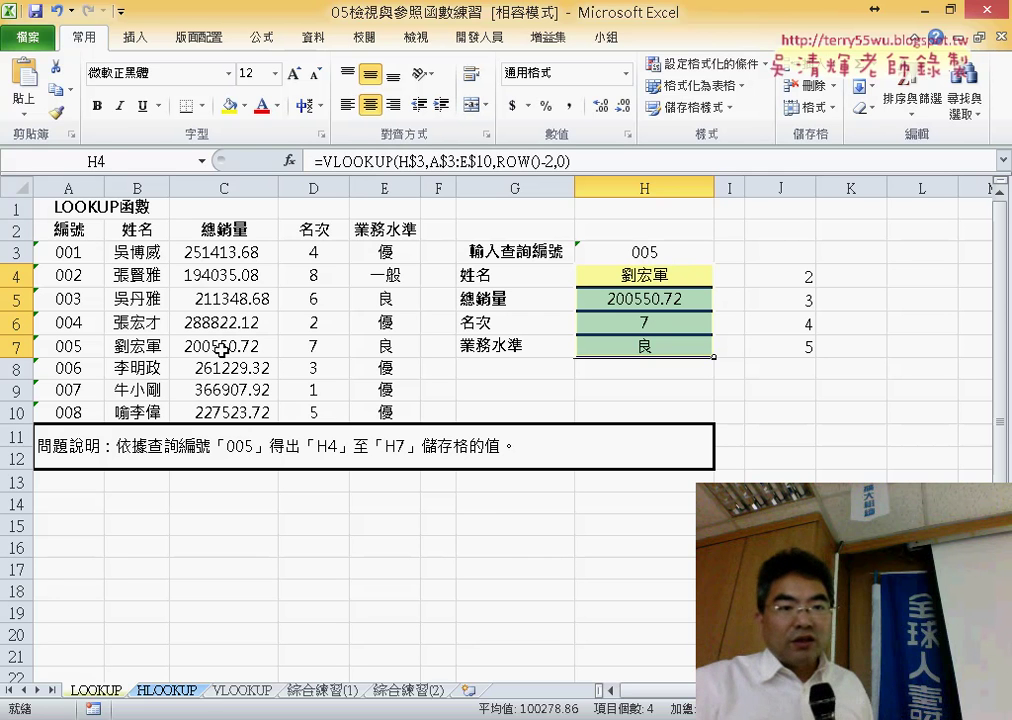
left_click_drag(153, 348, 390, 346)
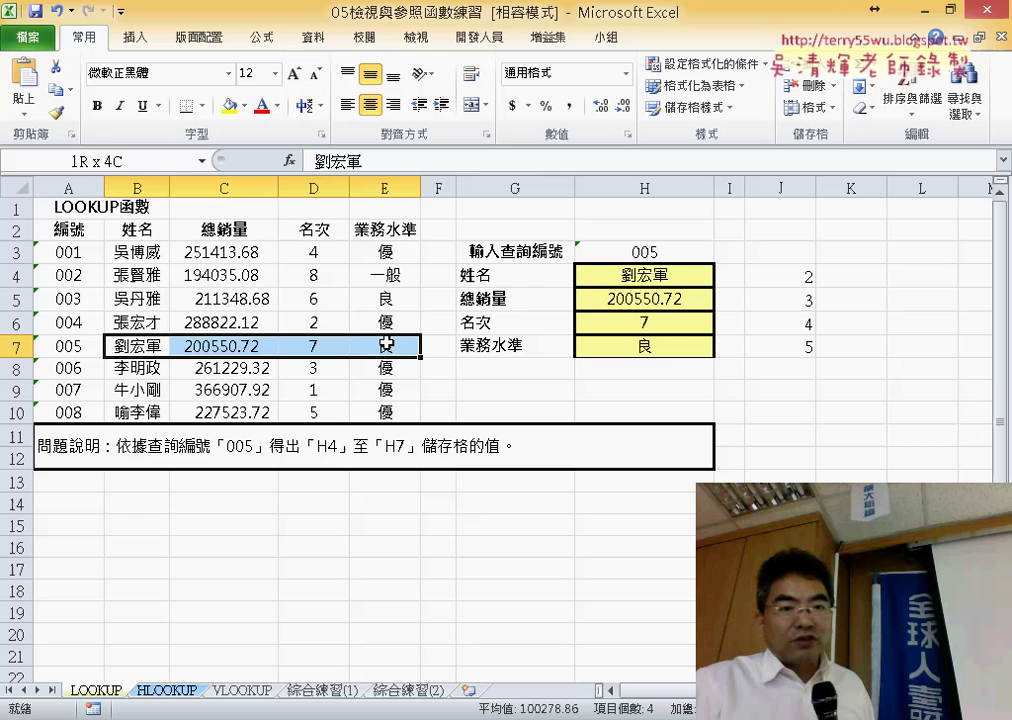
Step: Change the lookup ID in H3 to 004 and check the results against row 6 and H4's formula
left_click(653, 274)
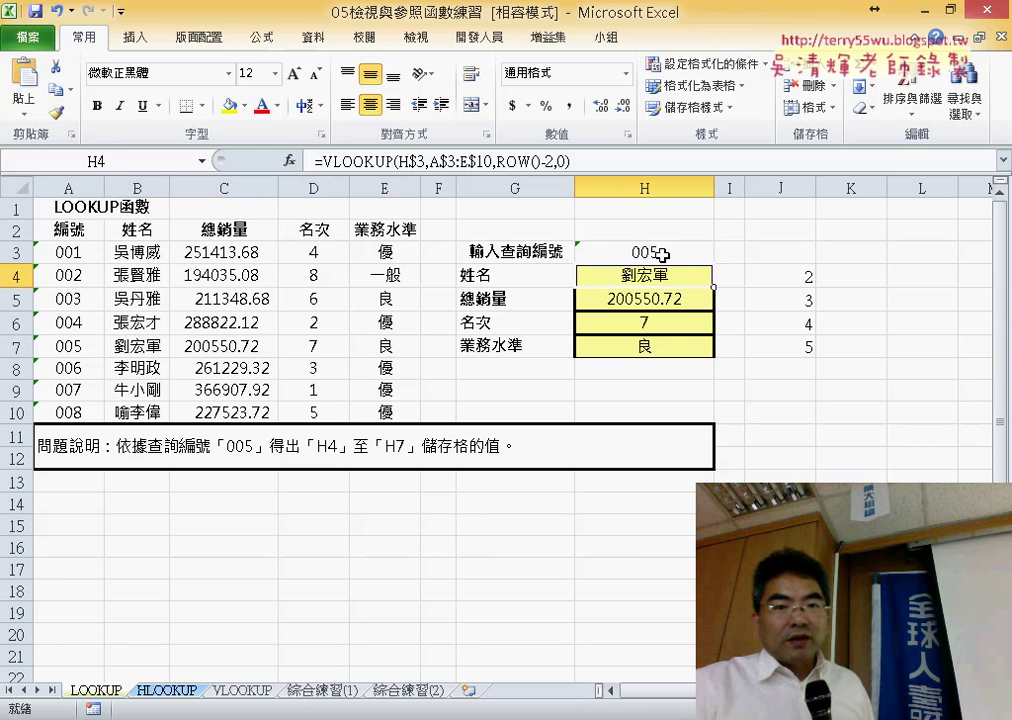
double_click(660, 253)
left_click_drag(656, 250, 649, 251)
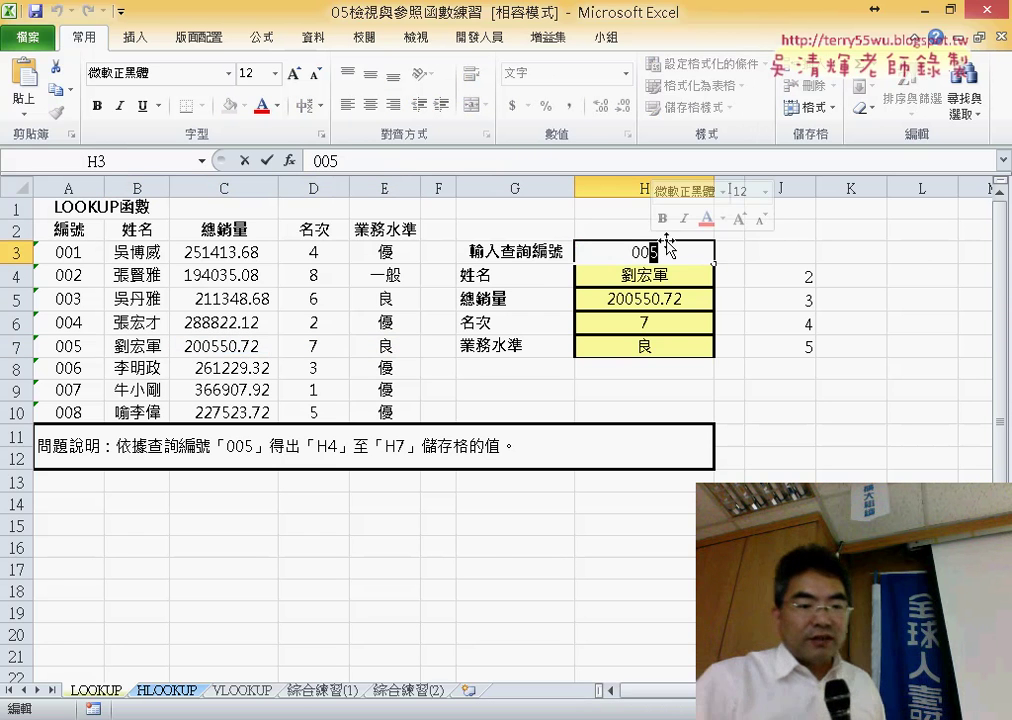
type("4")
key("Return")
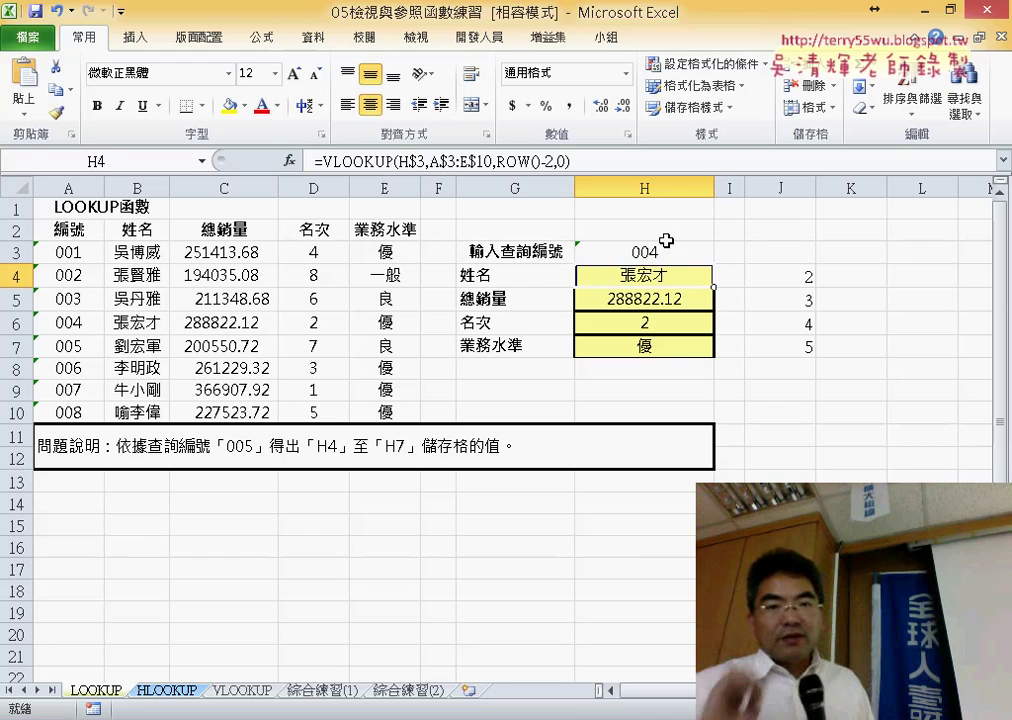
left_click_drag(145, 327, 369, 321)
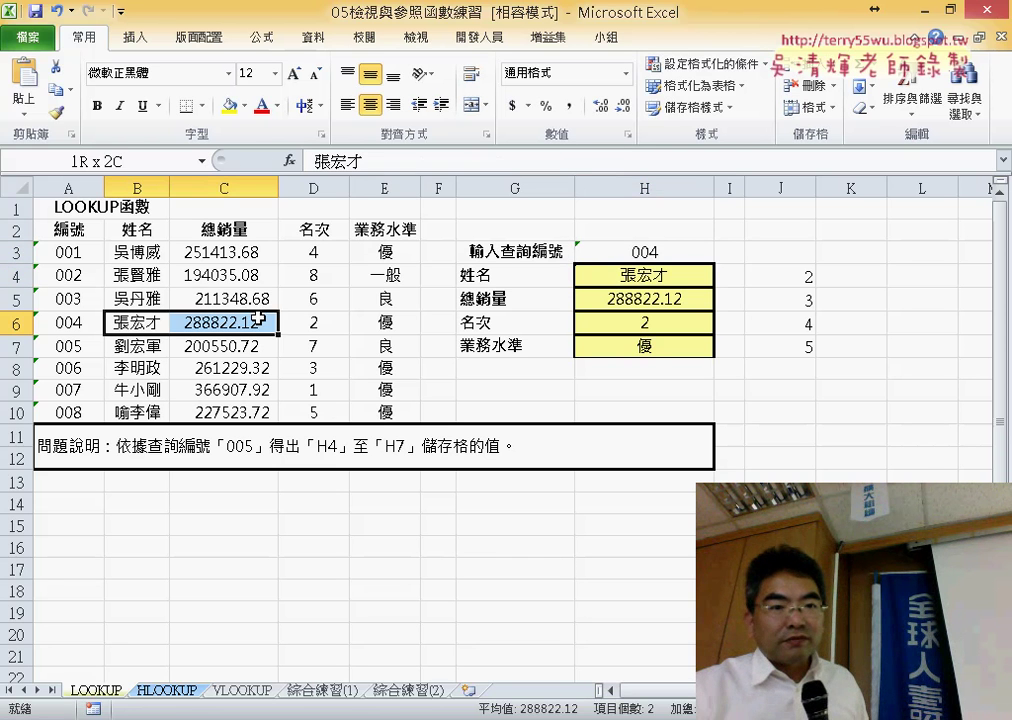
left_click(677, 249)
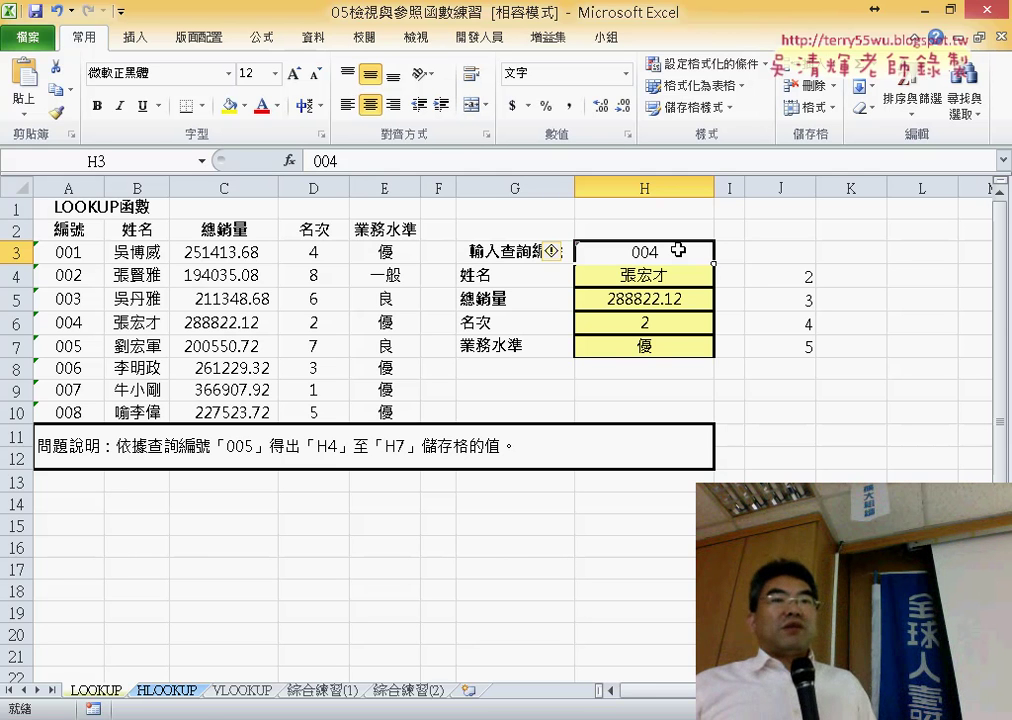
left_click(637, 285)
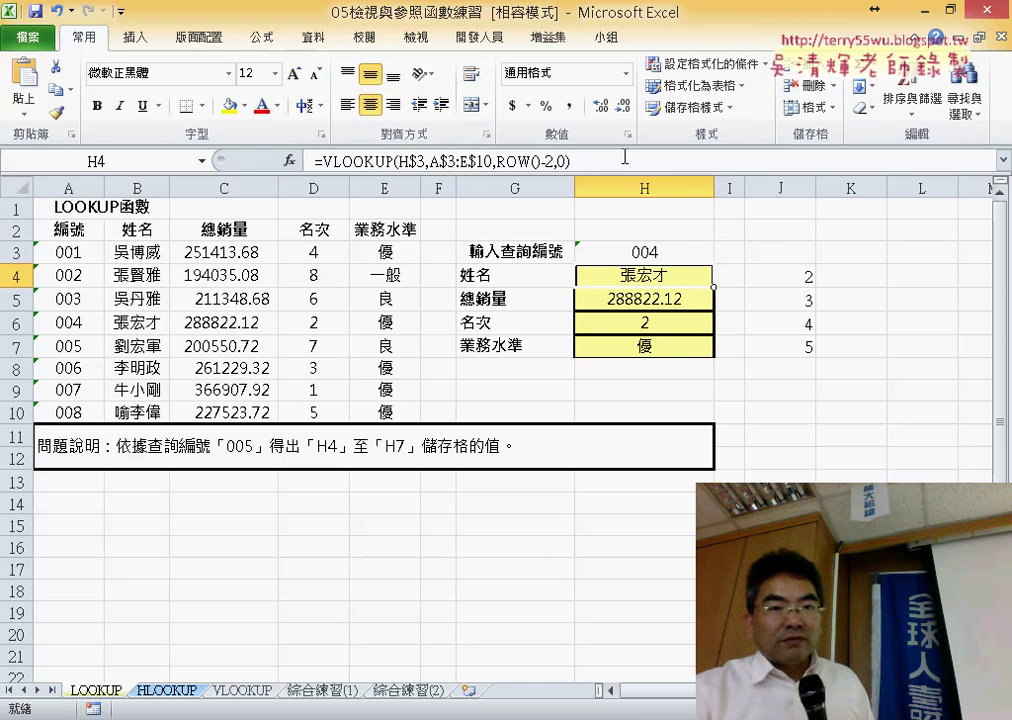
left_click_drag(624, 157, 382, 139)
key("ctrl+c")
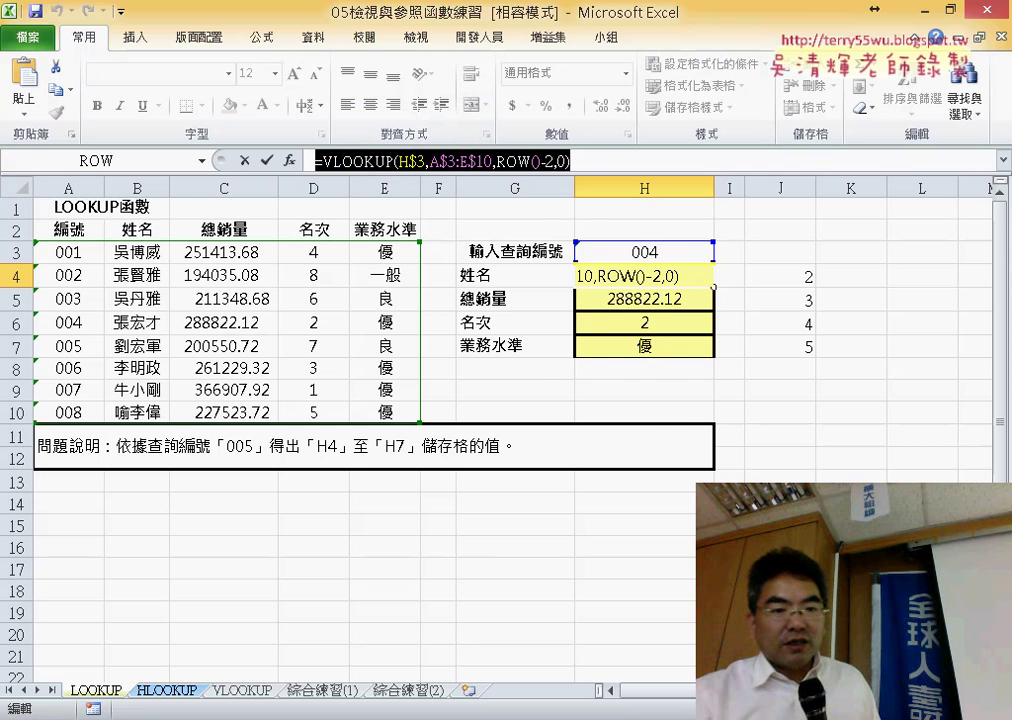
Step: Paste the VLOOKUP formula on its own line directly beneath the SUMIF formula in Word
key("alt+Tab")
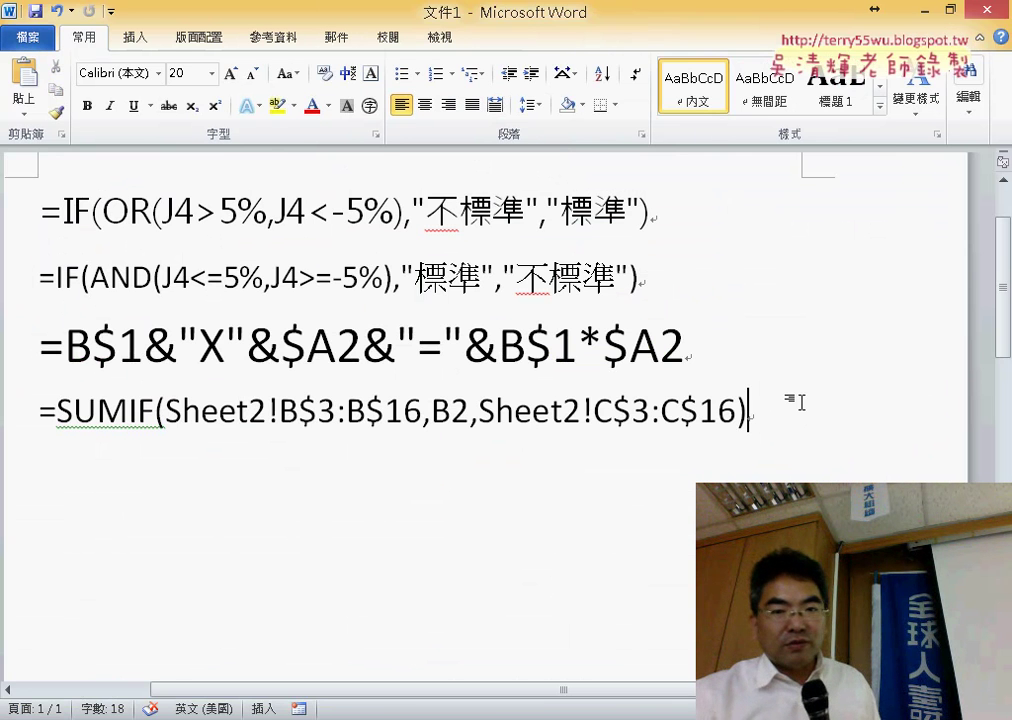
key("Return")
key("Return")
key("ctrl+v")
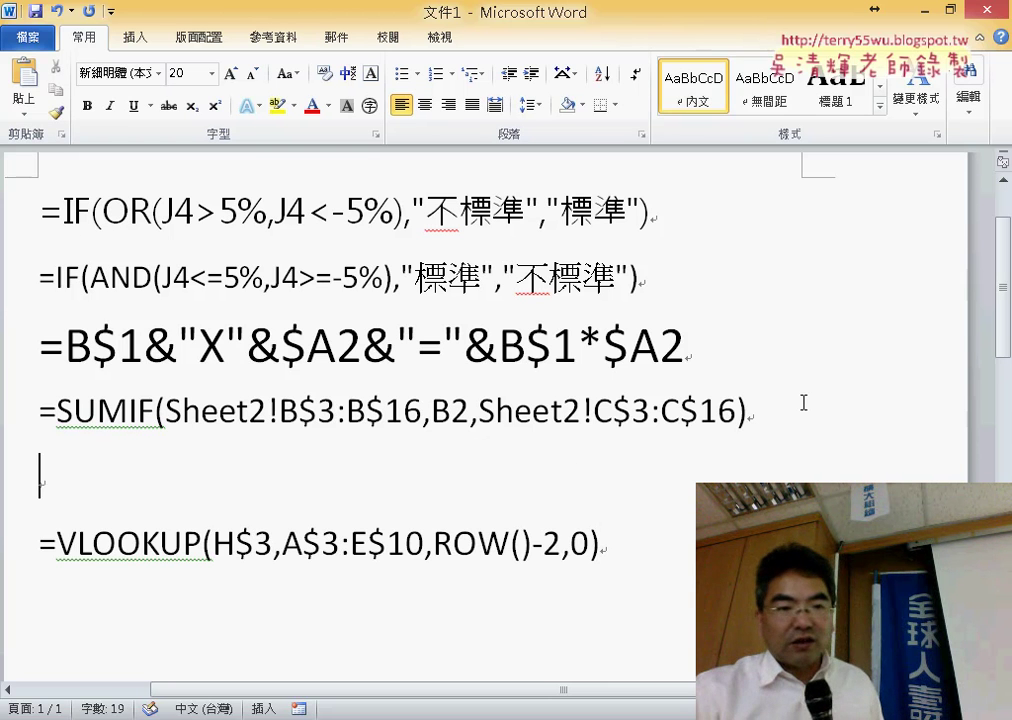
key("Delete")
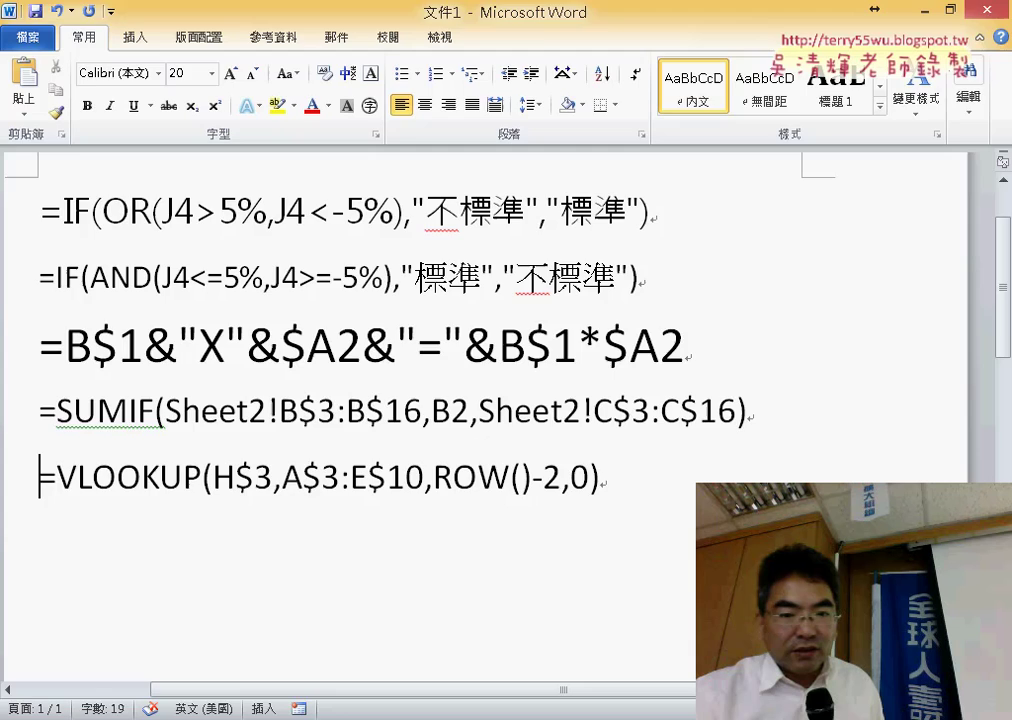
Step: Glance through the PowerPoint lesson slides, then return to the Word notes
key("alt+Tab")
scroll(658, 598, "up", 1)
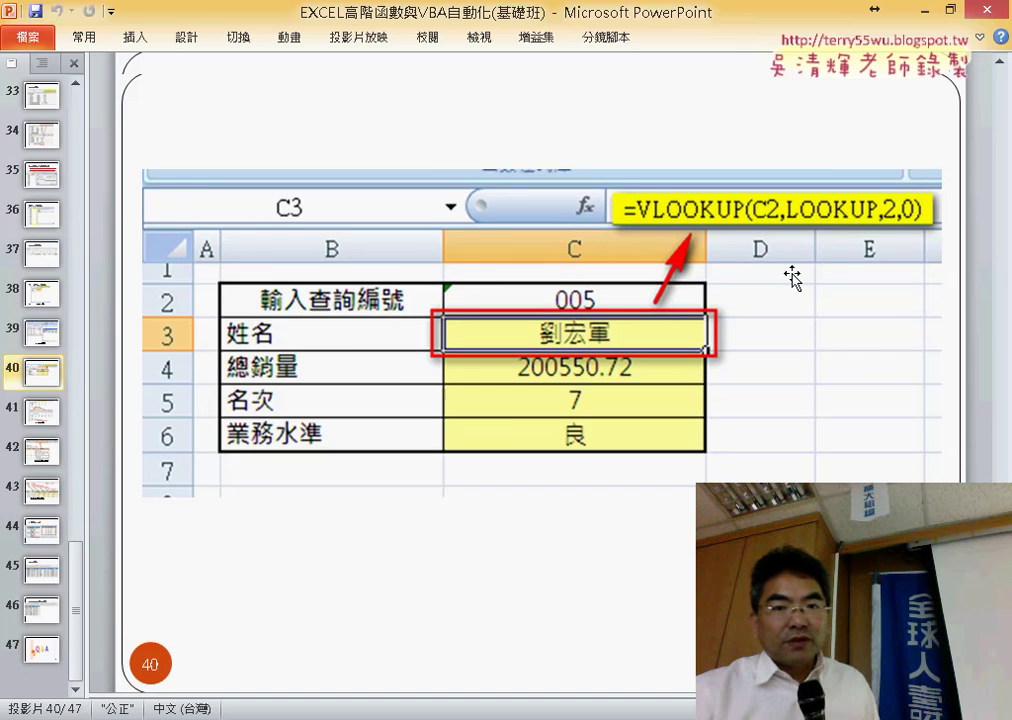
scroll(792, 278, "up", 1)
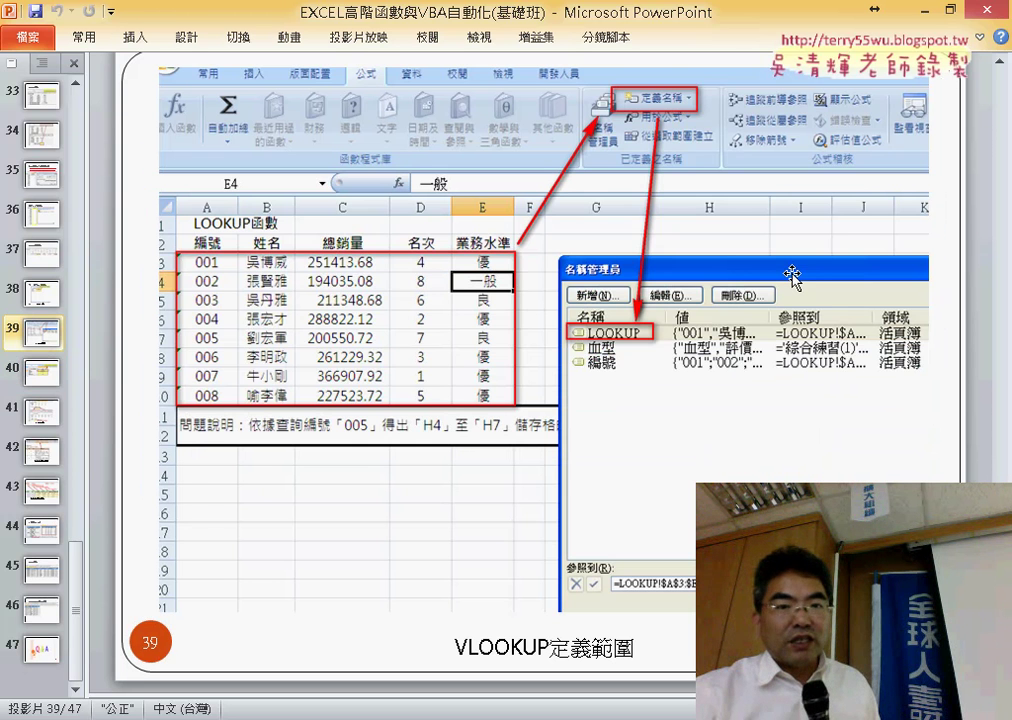
scroll(800, 258, "down", 1)
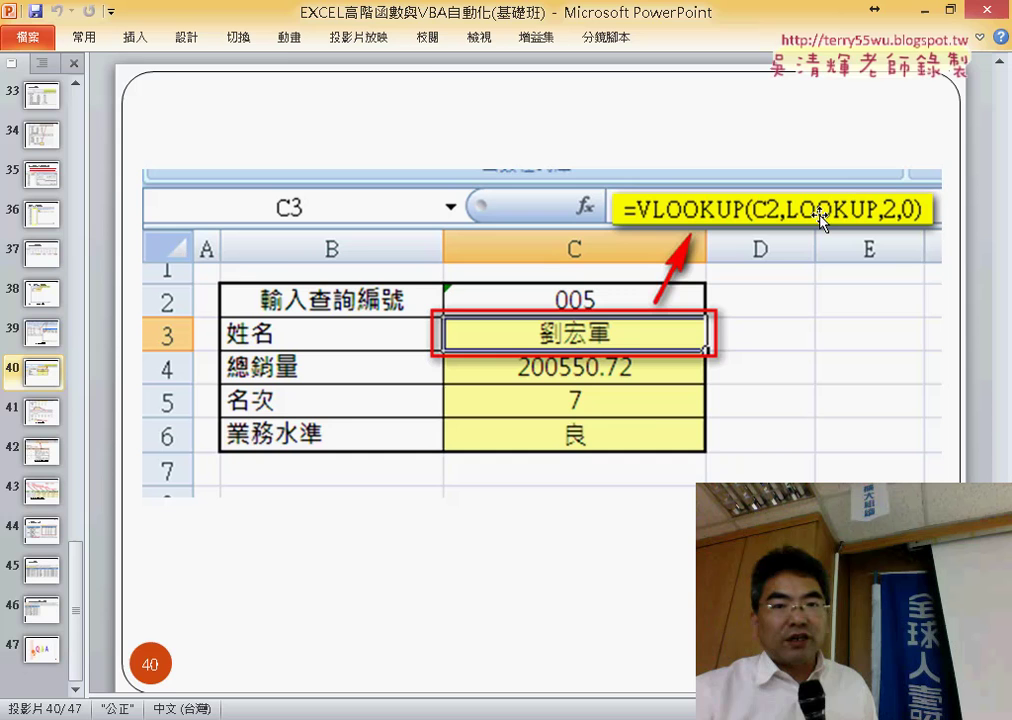
key("alt+Tab")
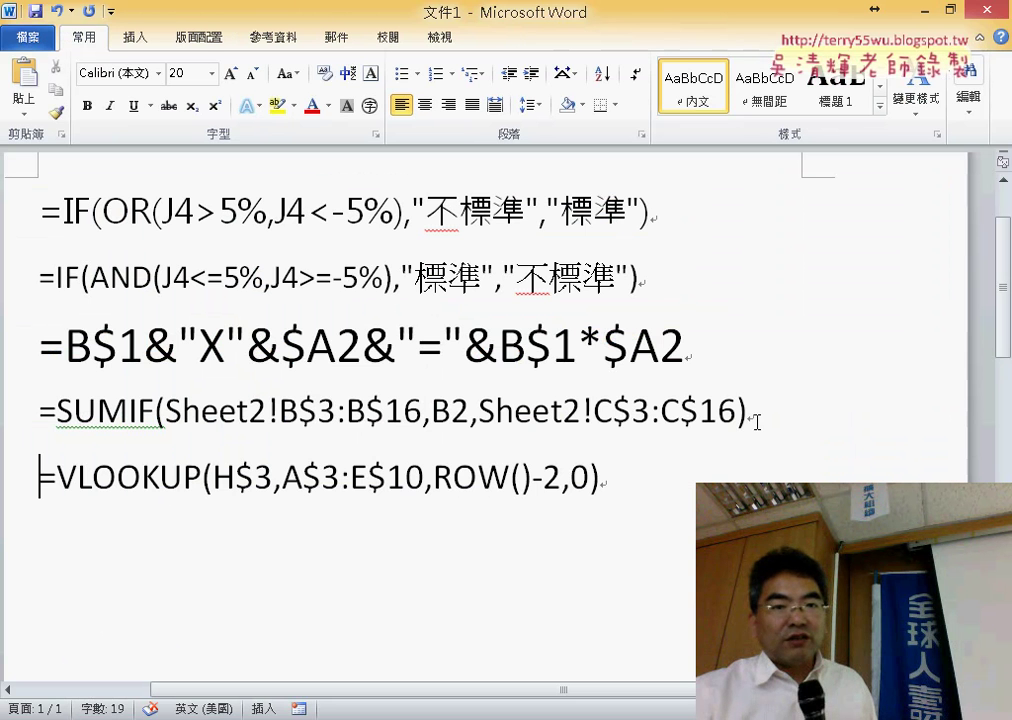
Step: Set the VLOOKUP formula line to 26-point font and highlight its ROW()-2 argument
left_click_drag(624, 478, 35, 480)
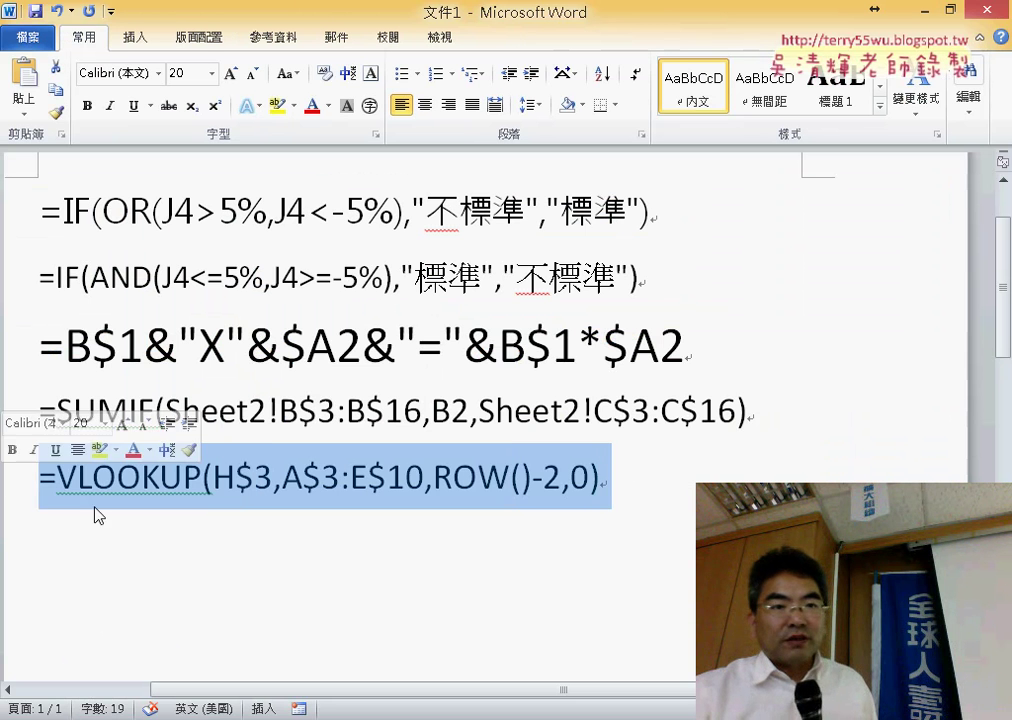
left_click(211, 73)
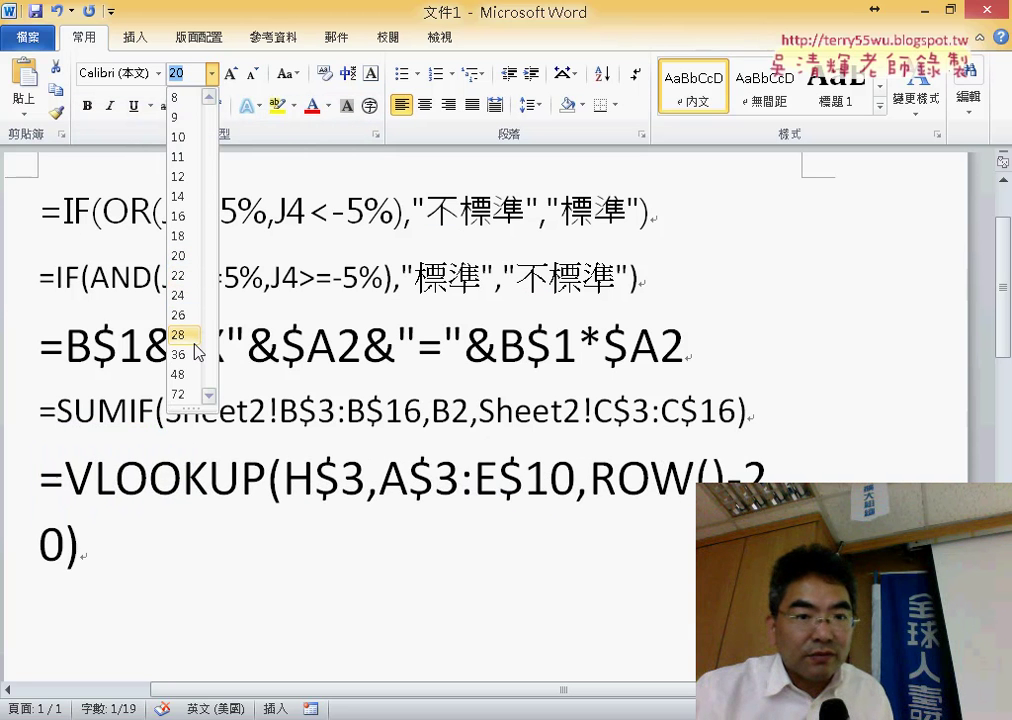
left_click(180, 315)
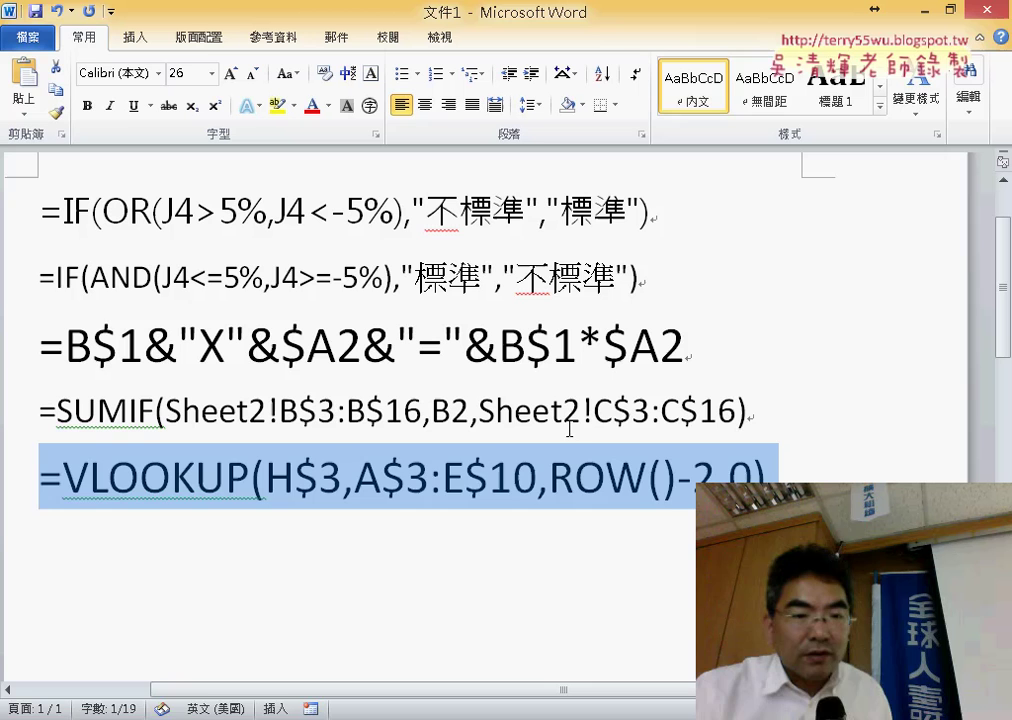
left_click(824, 420)
left_click(803, 469)
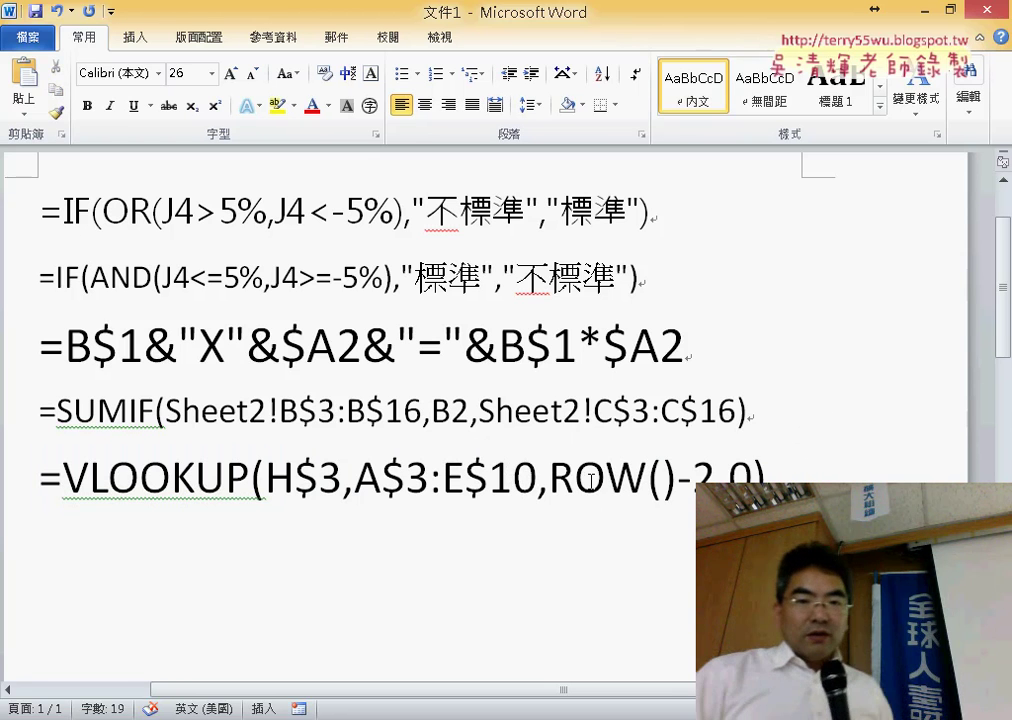
left_click_drag(551, 478, 713, 478)
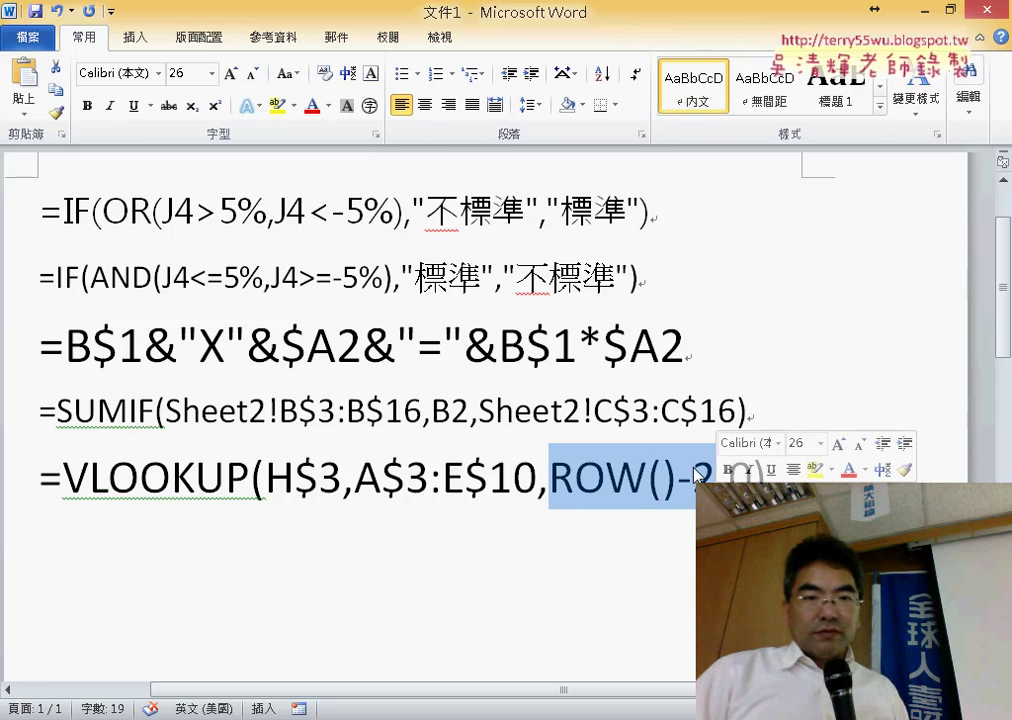